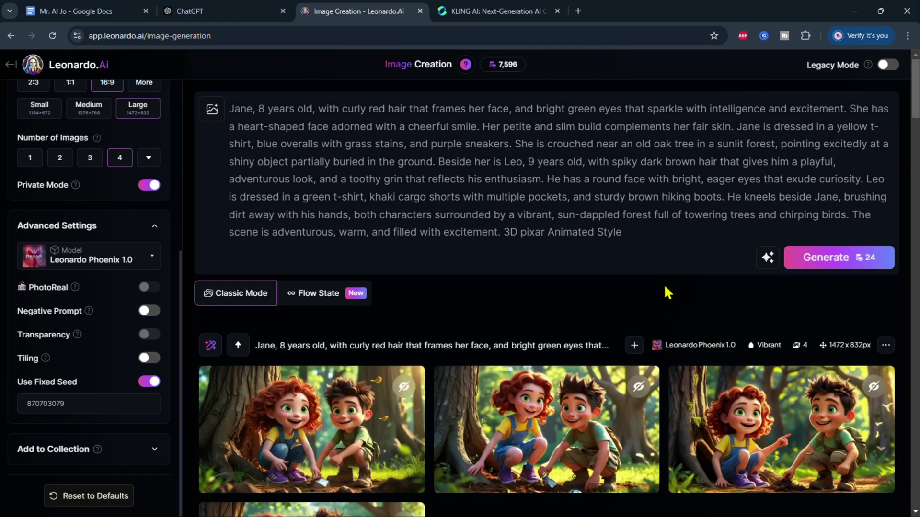
pyautogui.scroll(-2, 663, 288)
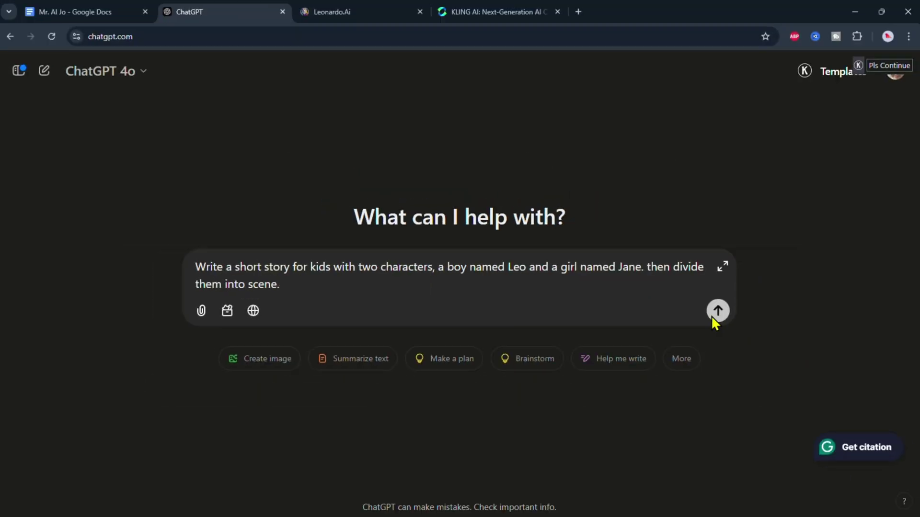
# Send the Lost Treasure story request and paste ChatGPT's story into the Google Doc
pyautogui.click(716, 312)
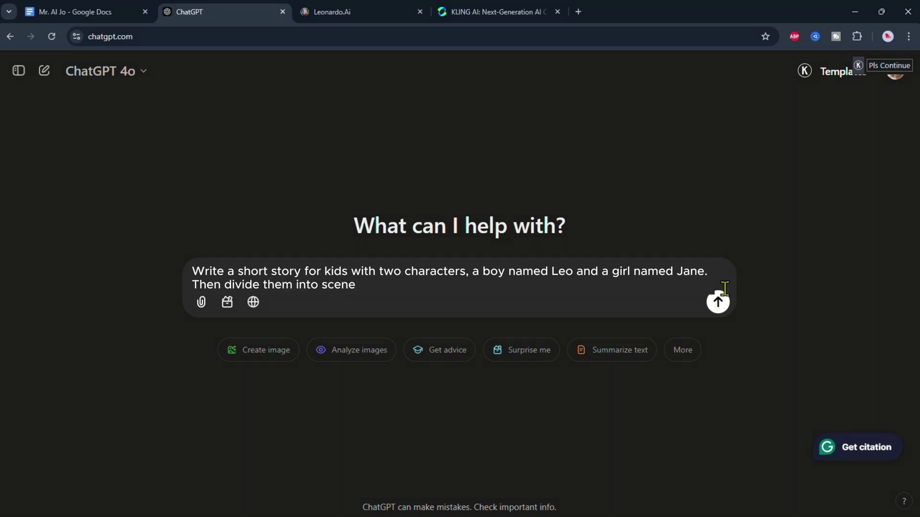
pyautogui.click(718, 304)
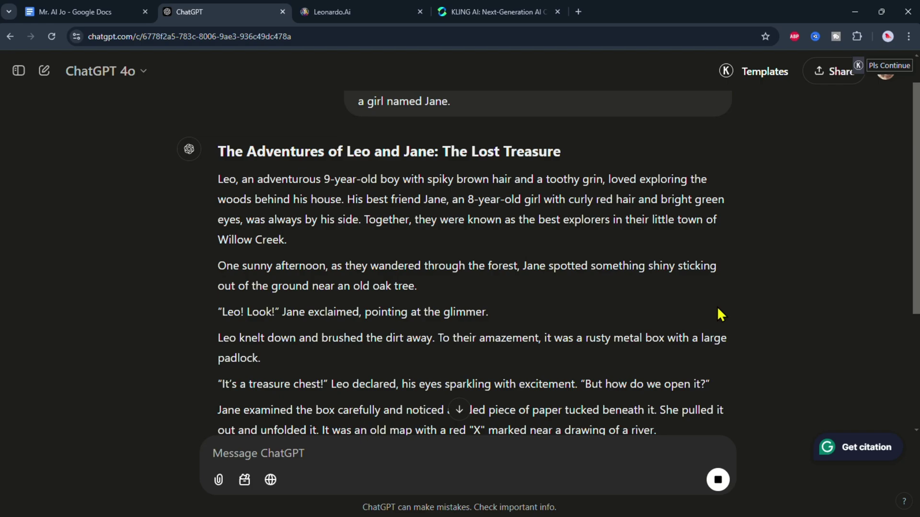
pyautogui.rightClick(364, 266)
pyautogui.click(391, 277)
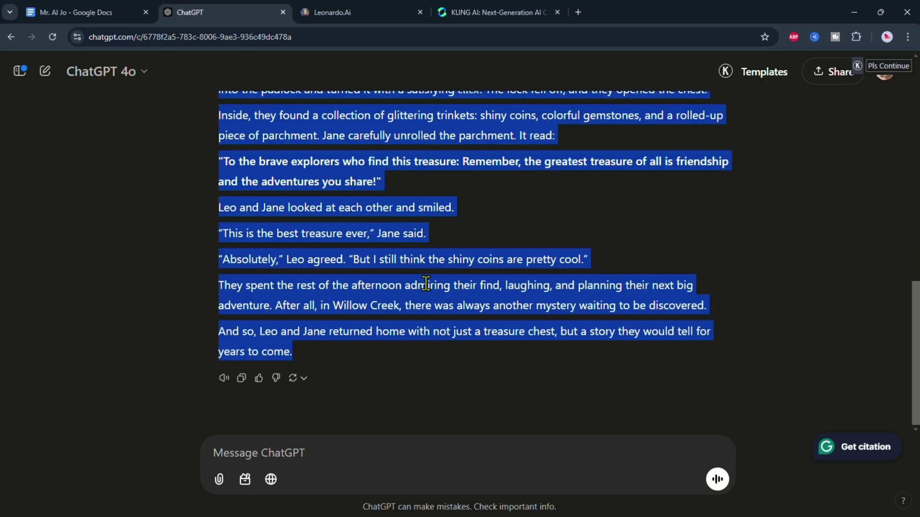
pyautogui.click(75, 12)
pyautogui.rightClick(241, 202)
pyautogui.click(274, 250)
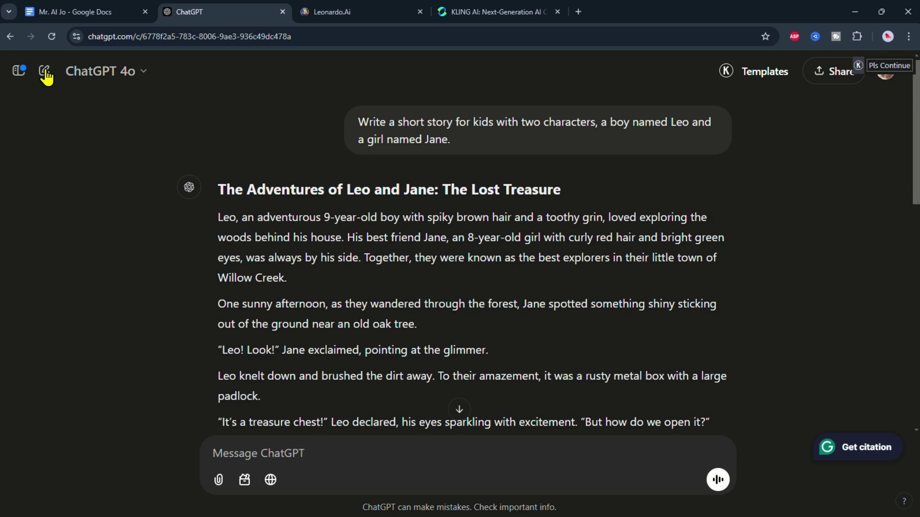
# Start a new chat and send the pasted instructions for structured, consistent character prompts
pyautogui.click(45, 71)
pyautogui.hotkey('ctrl', 'v')
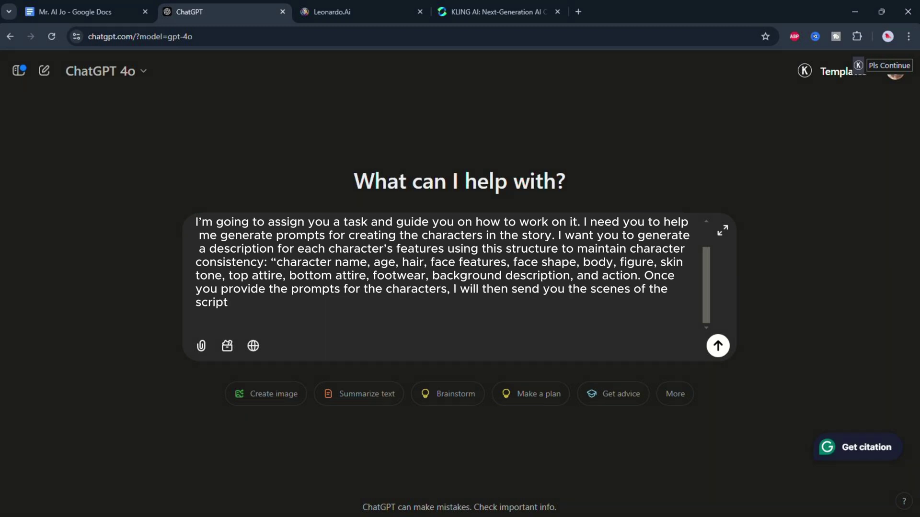
pyautogui.write(' in parts. For example, I will sel')
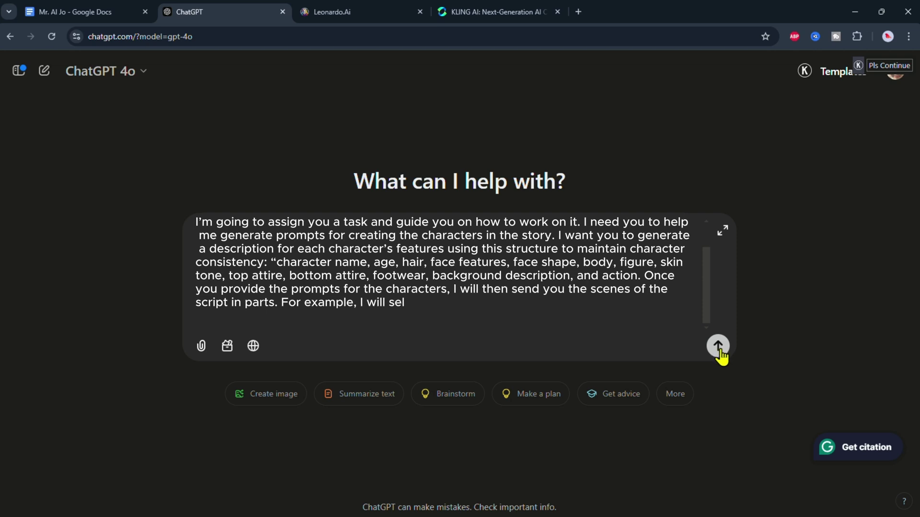
pyautogui.write('ect a part of the story/script based on my')
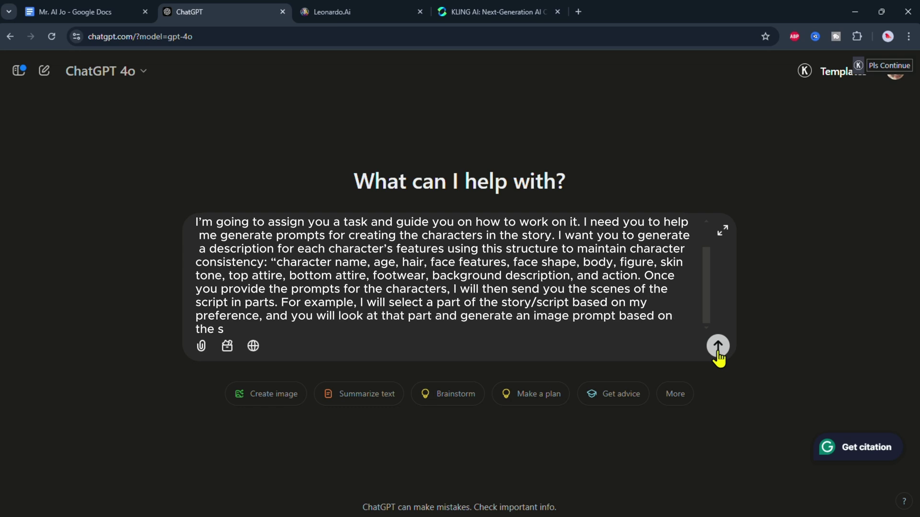
pyautogui.write('cript.')
pyautogui.click(718, 348)
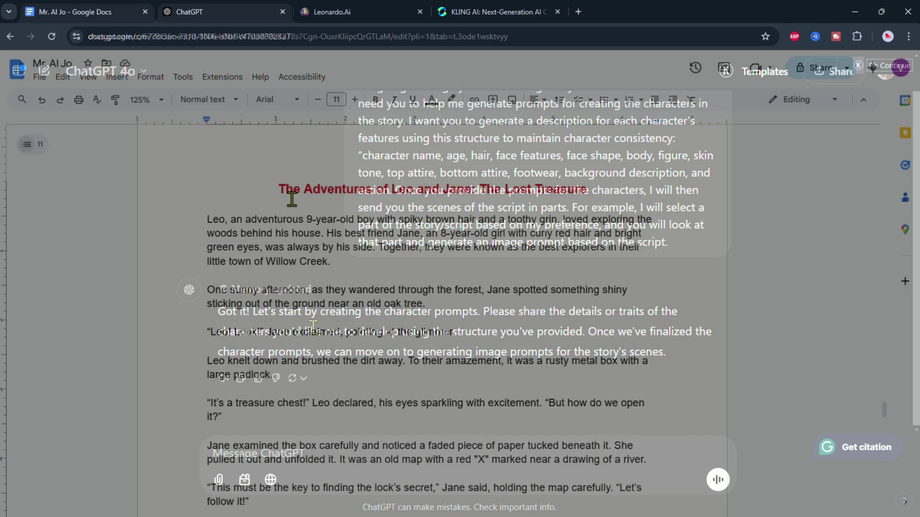
# Send the Lost Treasure story to ChatGPT and paste the Leo and Jane prompts under CHARACTERS
pyautogui.moveTo(291, 200); pyautogui.dragTo(431, 392)
pyautogui.rightClick(355, 304)
pyautogui.click(392, 243)
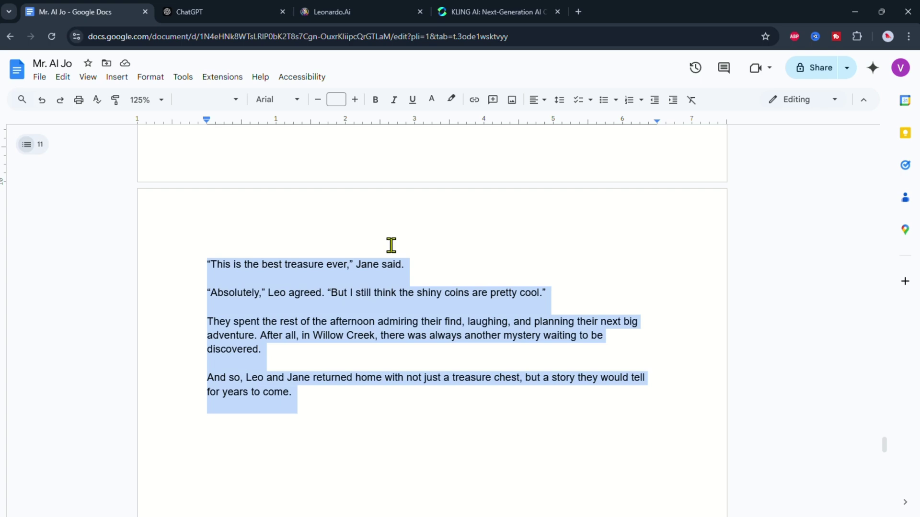
pyautogui.hotkey('ctrl', 'Tab')
pyautogui.rightClick(294, 460)
pyautogui.click(379, 305)
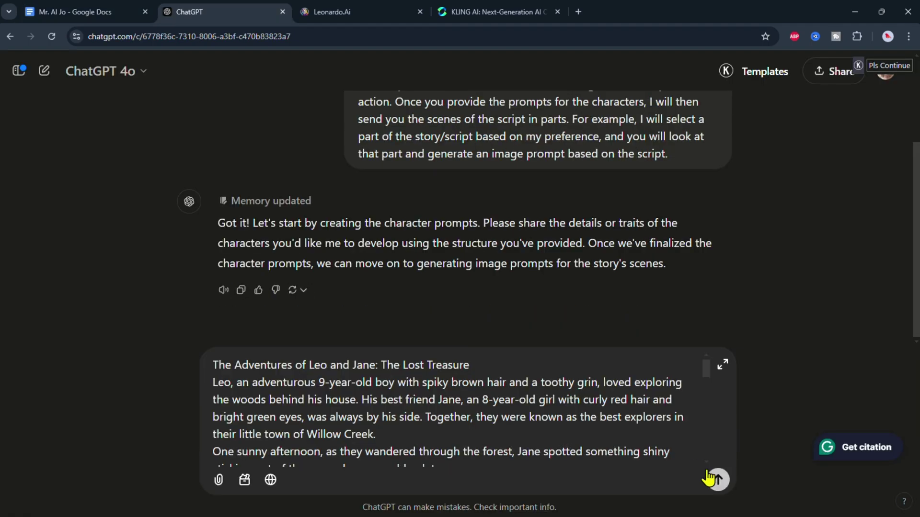
pyautogui.click(718, 481)
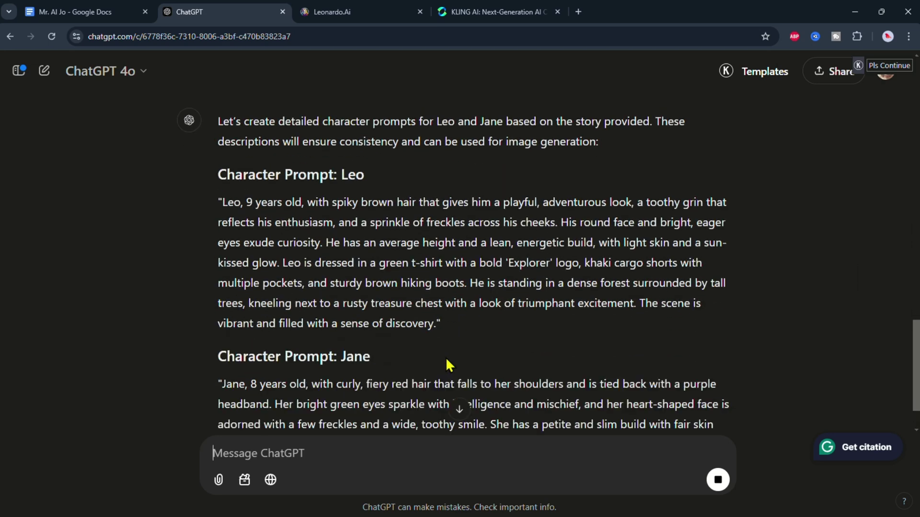
pyautogui.scroll(1, 218, 206)
pyautogui.moveTo(220, 206)
pyautogui.mouseDown()
pyautogui.moveTo(474, 357)
pyautogui.moveTo(463, 346)
pyautogui.mouseUp()
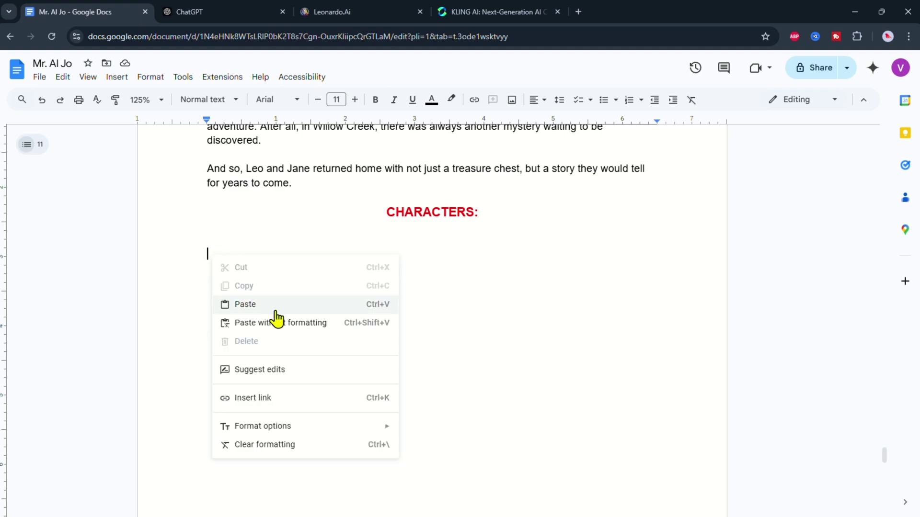
pyautogui.click(245, 305)
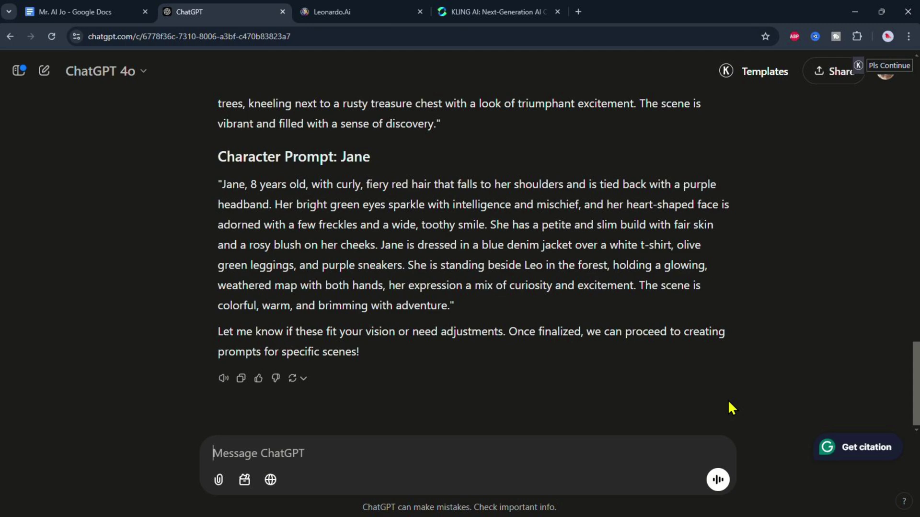
pyautogui.write("In any scene where Leo appears, you'll add these details to the prompt.")
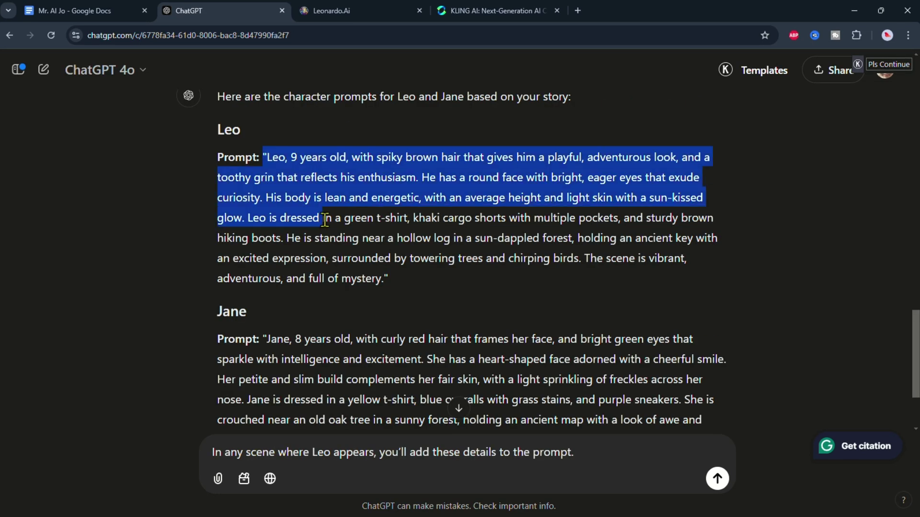
# Send the instruction to add Leo's full description to his scenes, with his prompt appended
pyautogui.moveTo(265, 158); pyautogui.dragTo(389, 278)
pyautogui.rightClick(398, 223)
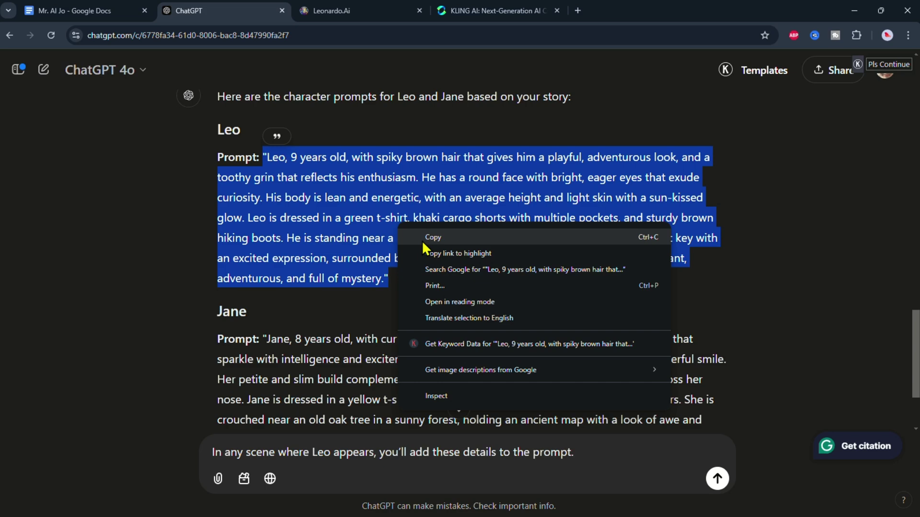
pyautogui.click(424, 237)
pyautogui.scroll(1, 421, 236)
pyautogui.click(589, 457)
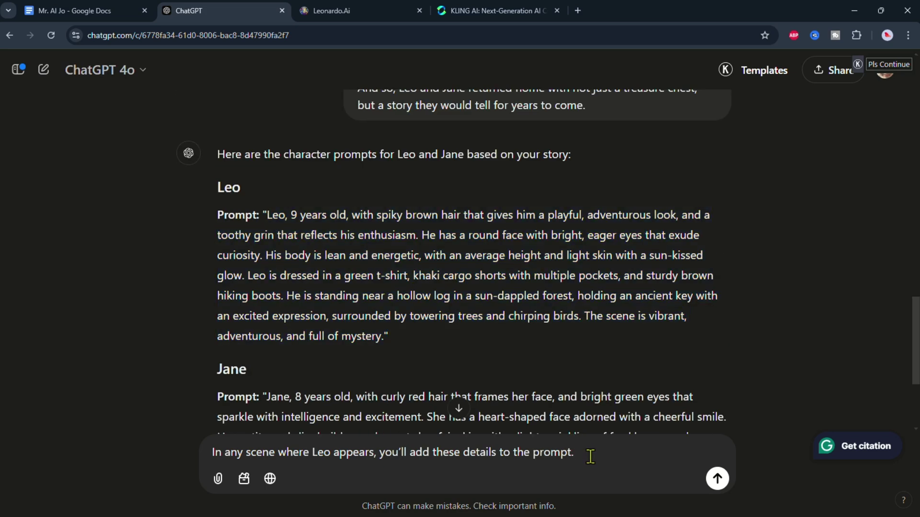
pyautogui.rightClick(590, 457)
pyautogui.click(651, 301)
pyautogui.click(717, 480)
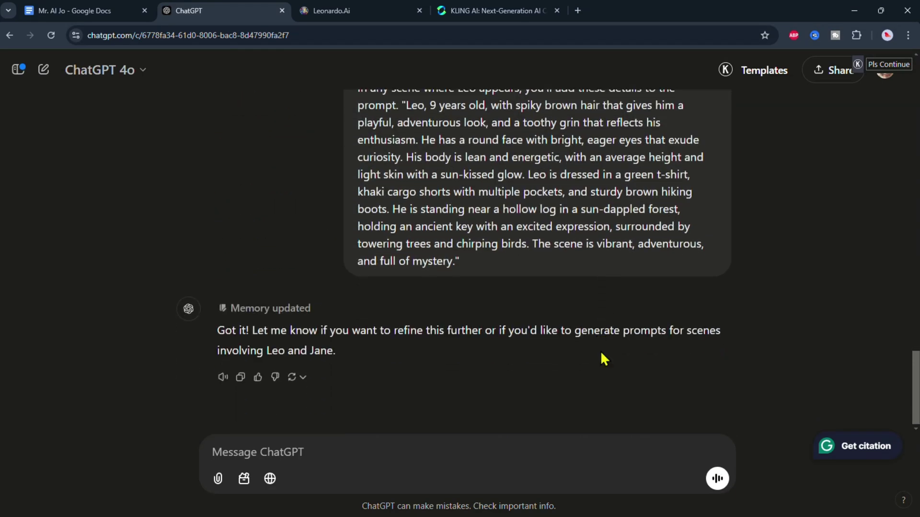
# Append Jane's copied description to the matching instruction for her scenes
pyautogui.moveTo(213, 333); pyautogui.dragTo(249, 333)
pyautogui.write('In any sc')
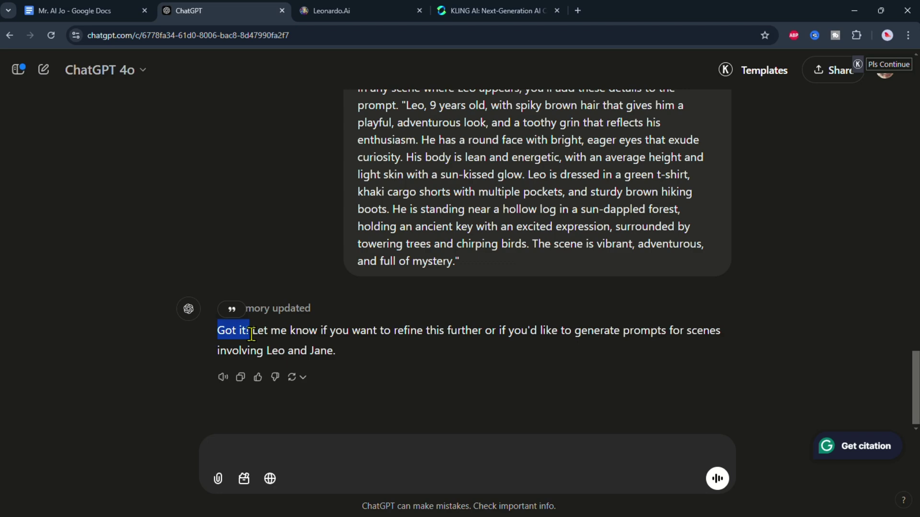
pyautogui.write('ears, you')
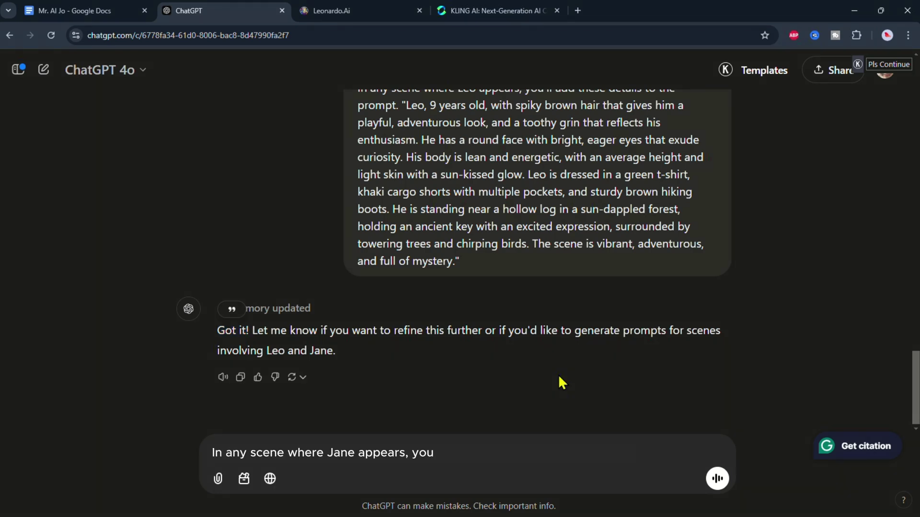
pyautogui.write("'ll add these details to the")
pyautogui.scroll(2, 478, 309)
pyautogui.write(' prompt.')
pyautogui.scroll(2, 478, 310)
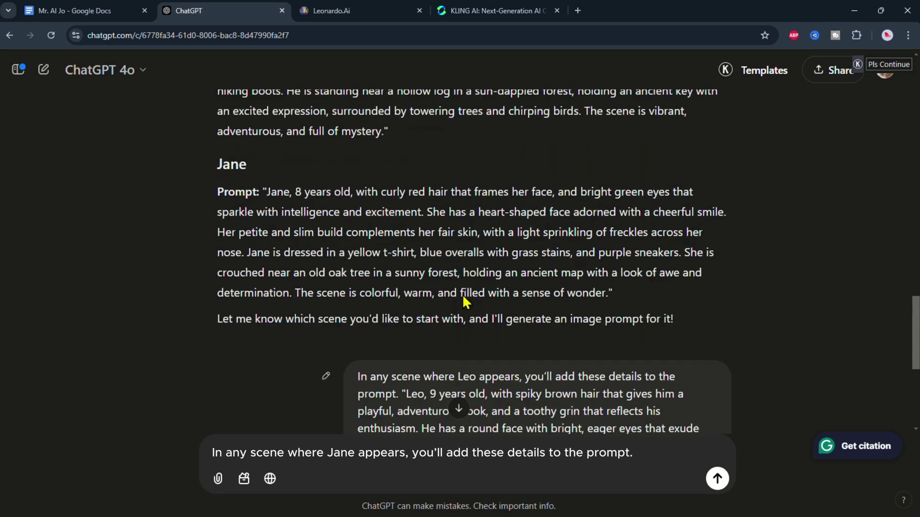
pyautogui.moveTo(263, 191); pyautogui.dragTo(615, 295)
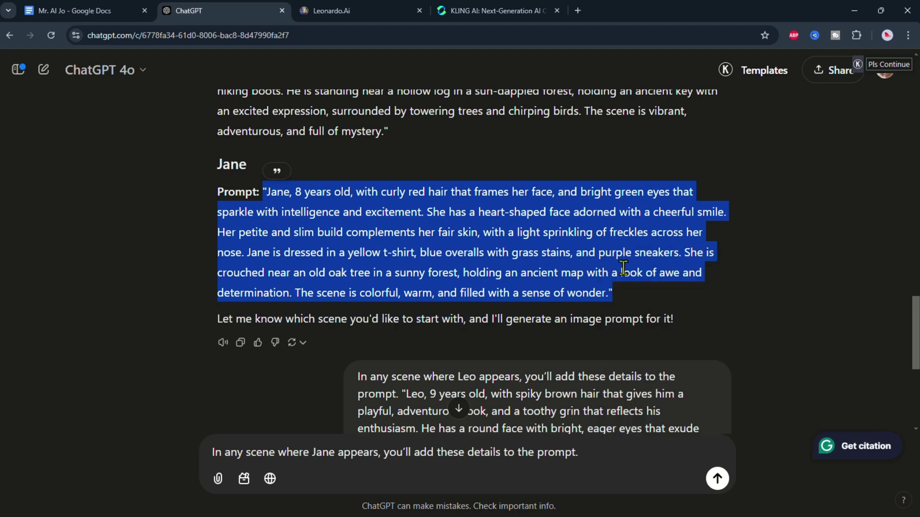
pyautogui.hotkey('ctrl', 'c')
pyautogui.scroll(-4, 580, 359)
pyautogui.rightClick(591, 451)
pyautogui.click(604, 290)
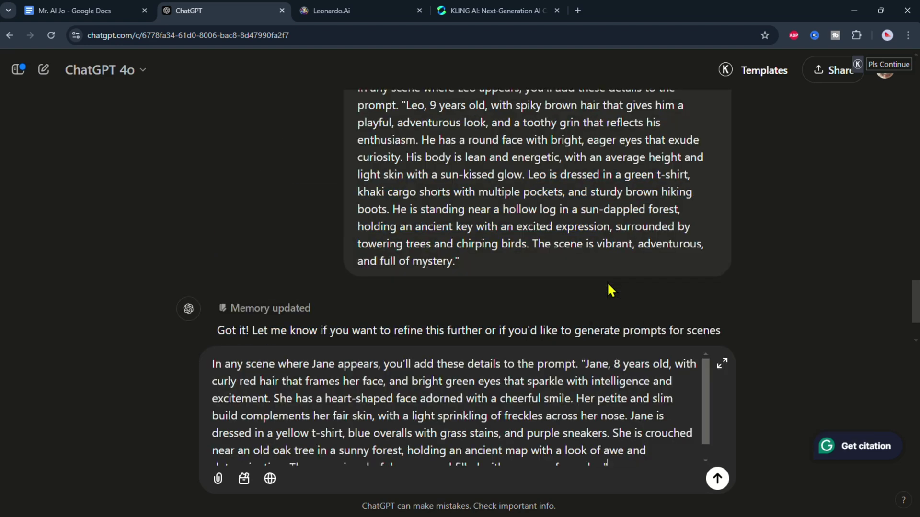
# Send the Jane instruction, then send the story's opening paragraph to ChatGPT for an image prompt
pyautogui.click(717, 479)
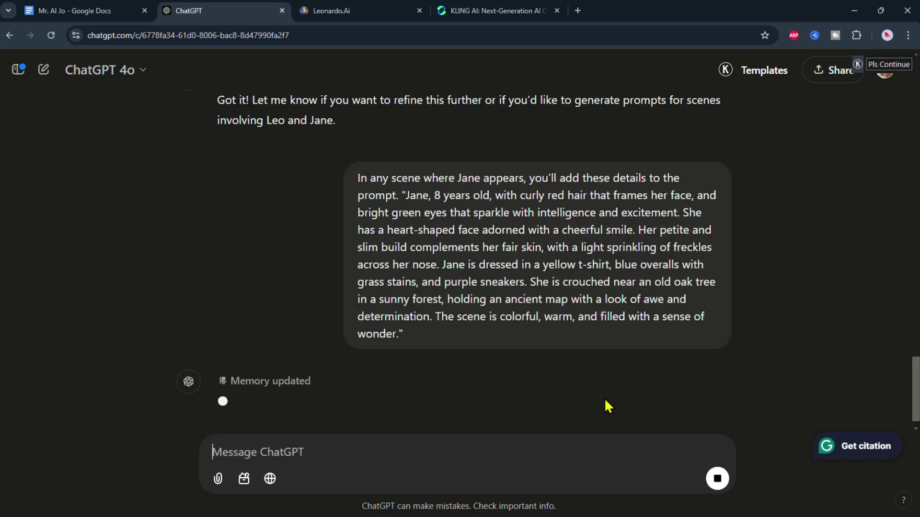
pyautogui.moveTo(214, 327); pyautogui.dragTo(282, 332)
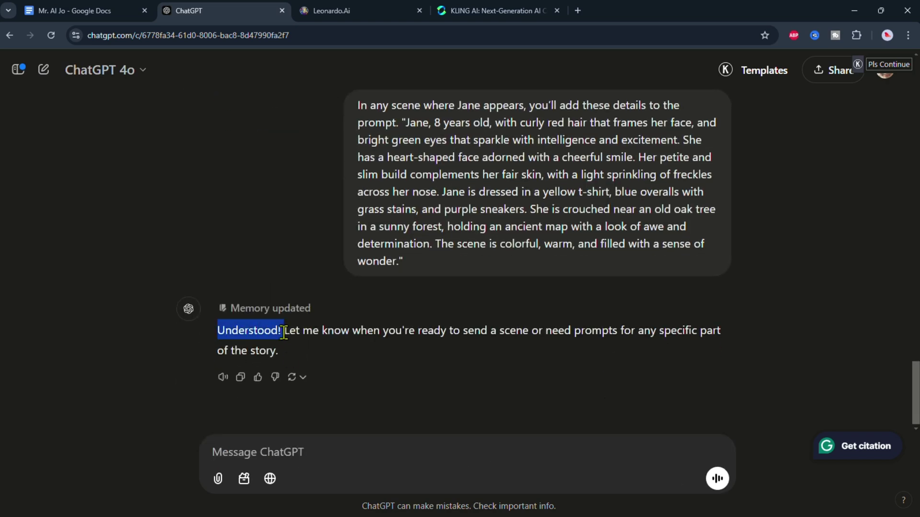
pyautogui.hotkey('ctrl', 'pageup')
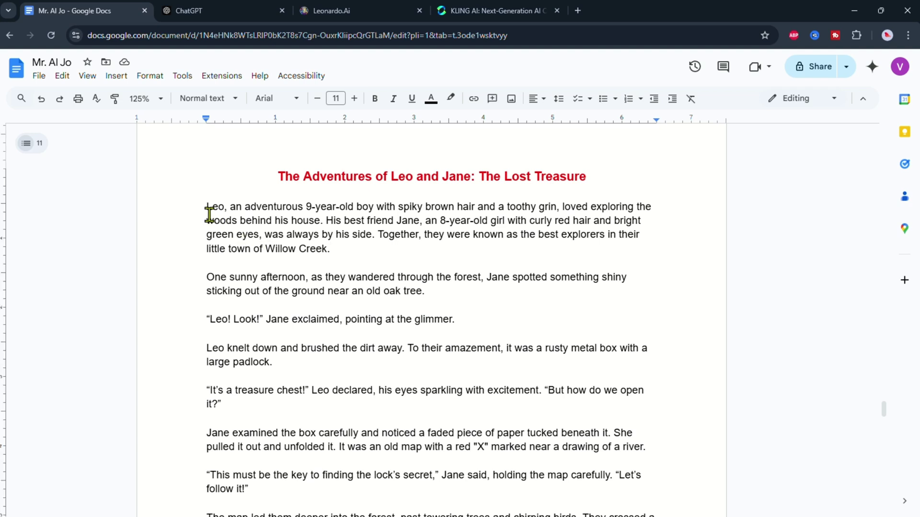
pyautogui.moveTo(205, 211); pyautogui.dragTo(328, 244)
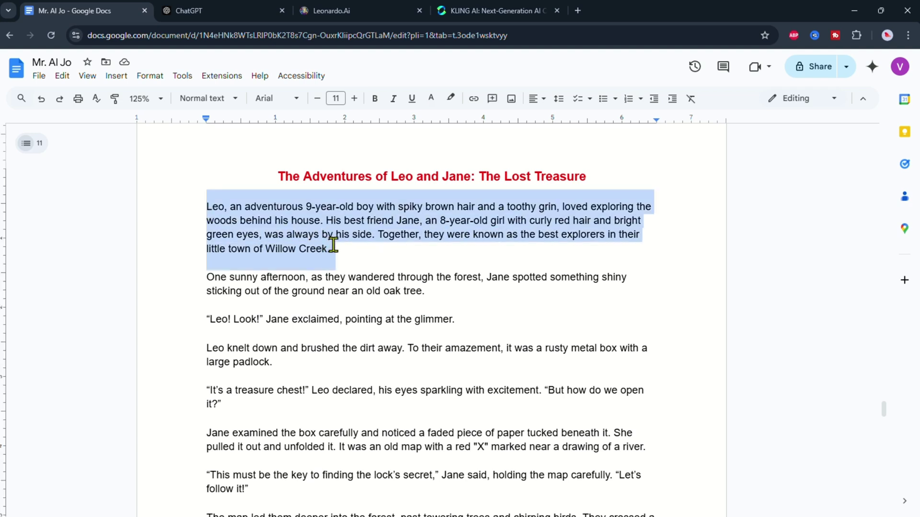
pyautogui.rightClick(337, 219)
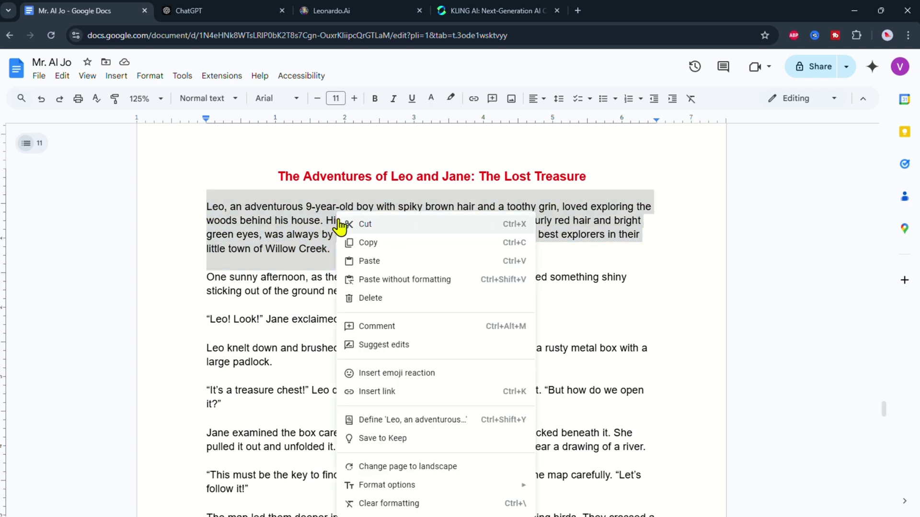
pyautogui.click(362, 247)
pyautogui.hotkey('ctrl', 'Tab')
pyautogui.rightClick(379, 454)
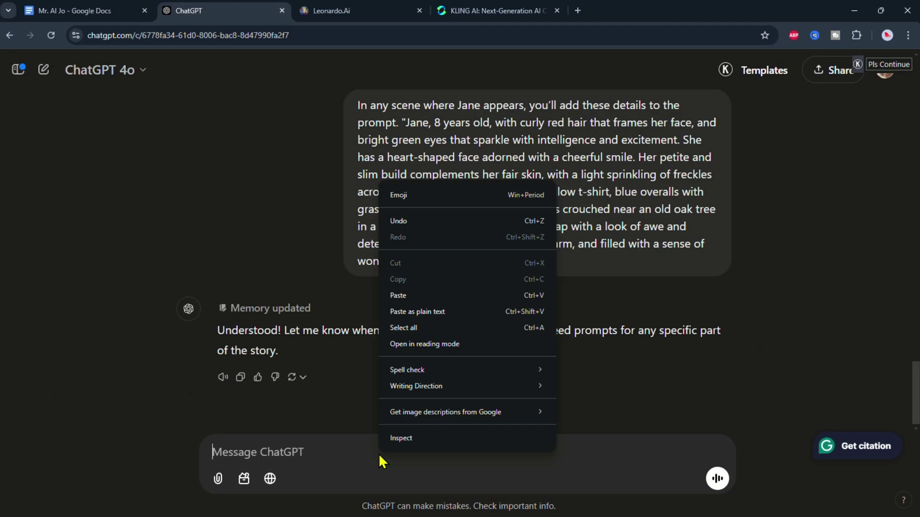
pyautogui.click(416, 295)
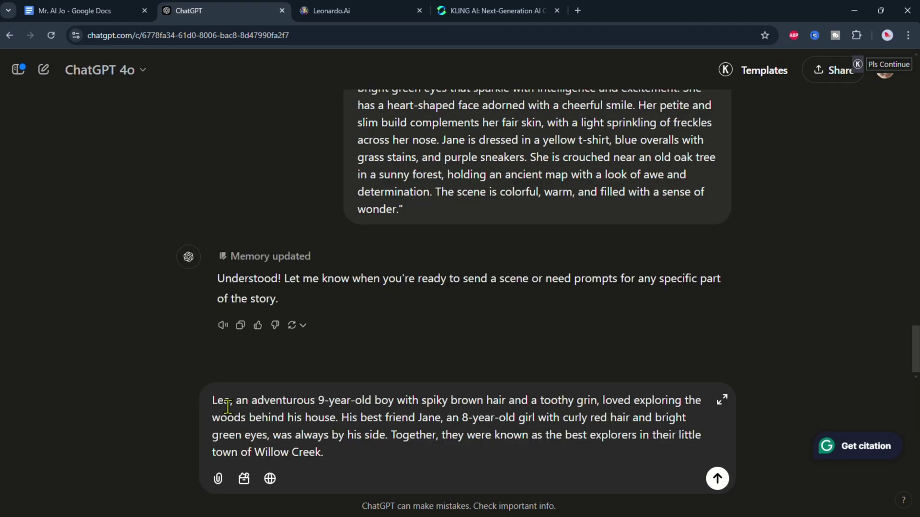
pyautogui.click(716, 480)
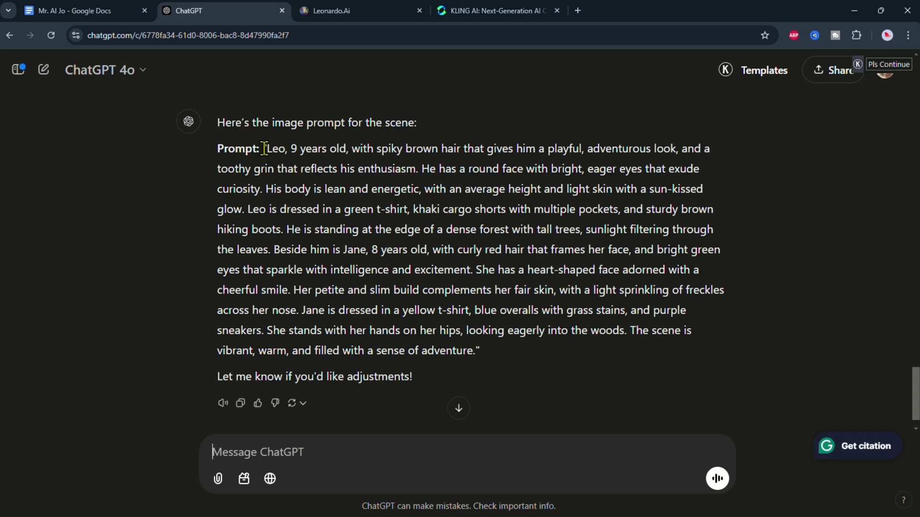
# Paste ChatGPT's forest-edge image prompt below the opening paragraph in the doc
pyautogui.moveTo(266, 148); pyautogui.dragTo(481, 352)
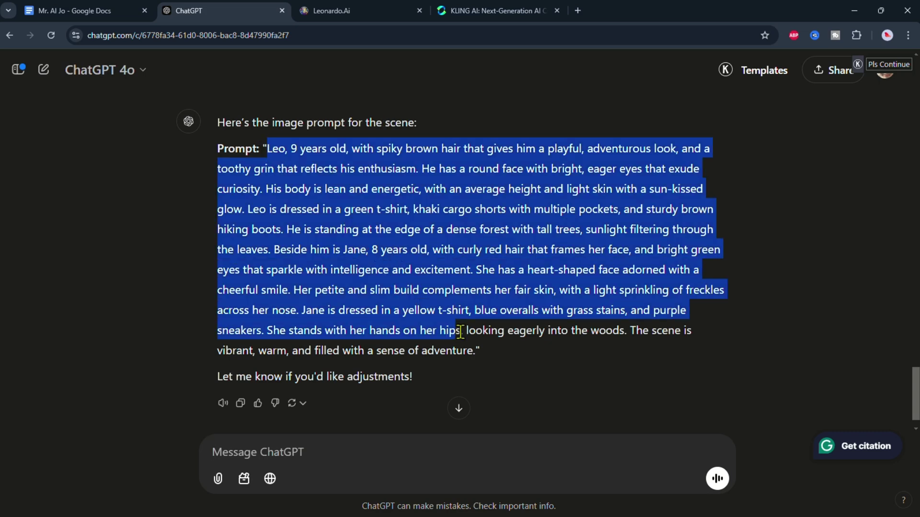
pyautogui.rightClick(490, 296)
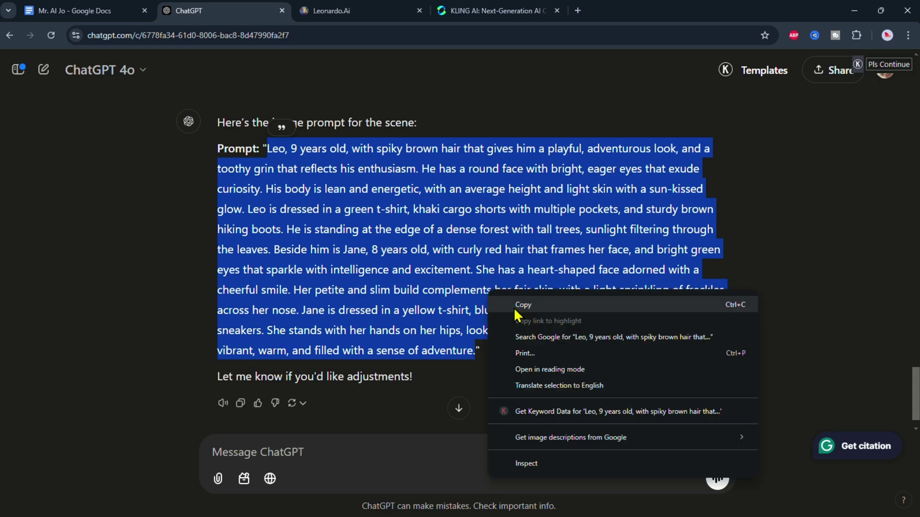
pyautogui.click(514, 305)
pyautogui.hotkey('ctrl', '1')
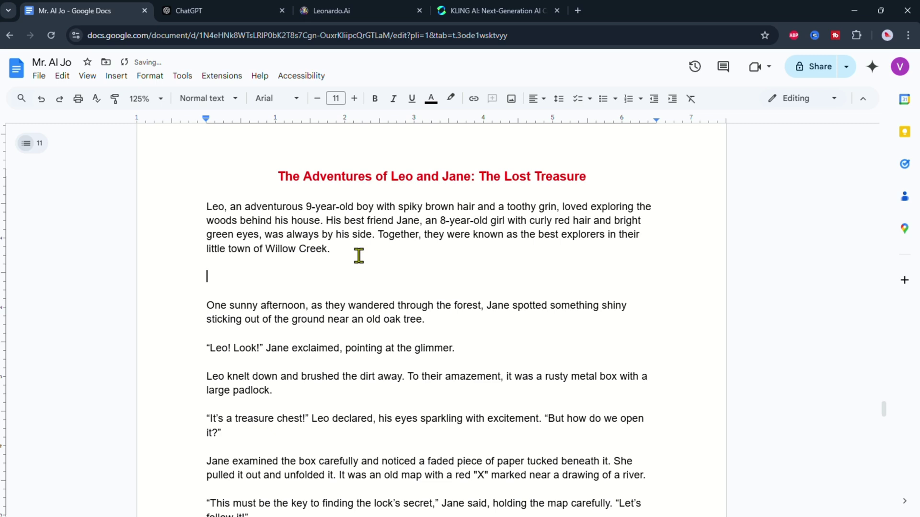
pyautogui.rightClick(345, 280)
pyautogui.click(375, 328)
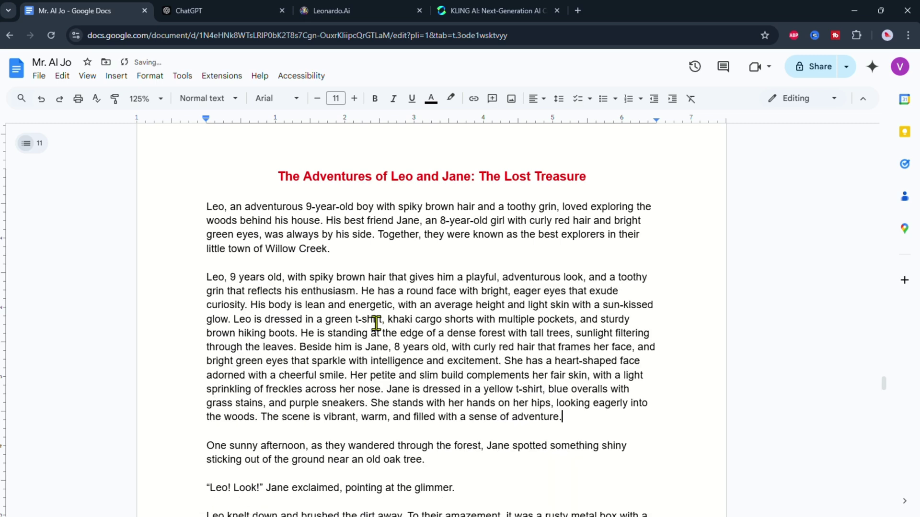
pyautogui.moveTo(562, 418); pyautogui.dragTo(205, 282)
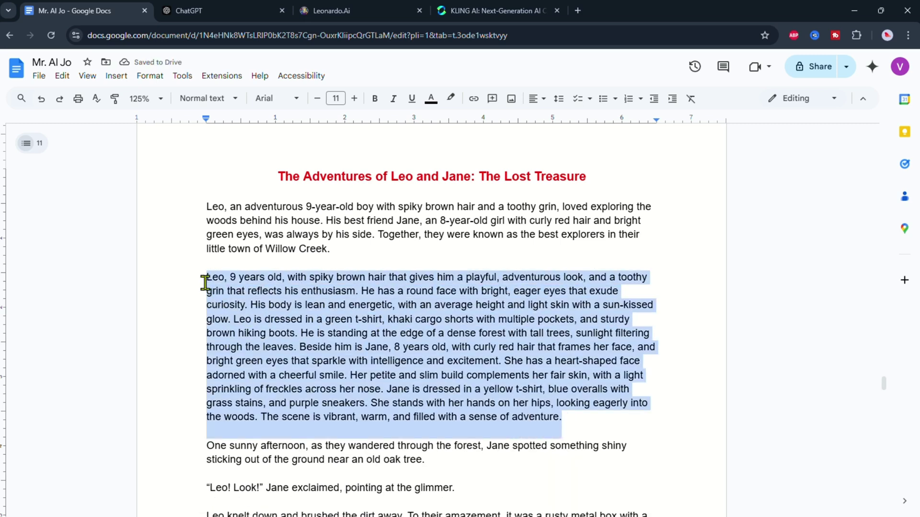
# Colour the Leo and Jane prompt paragraph dark teal
pyautogui.click(431, 99)
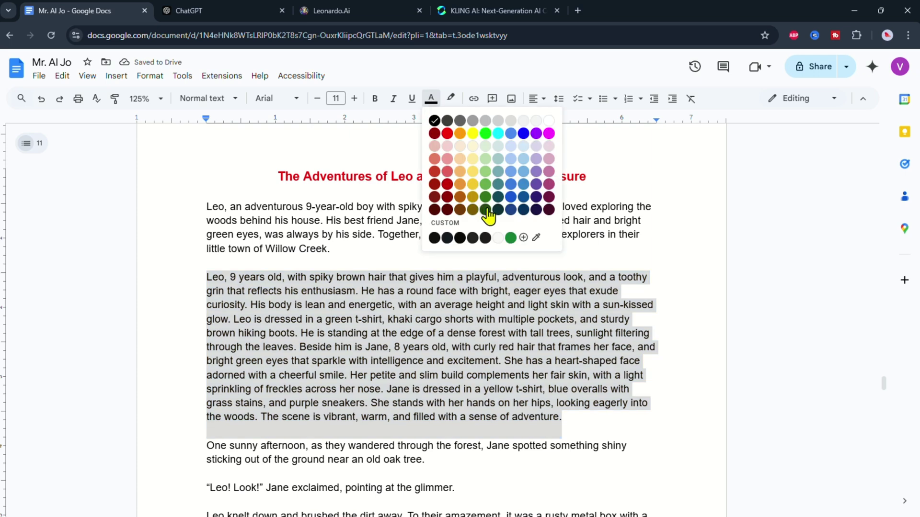
pyautogui.click(498, 209)
pyautogui.click(509, 384)
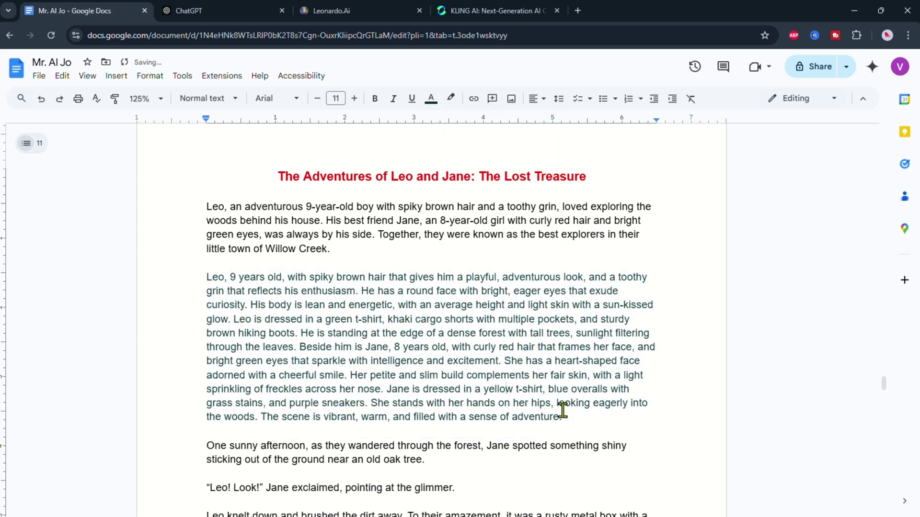
pyautogui.scroll(-2, 561, 407)
pyautogui.scroll(-2, 562, 411)
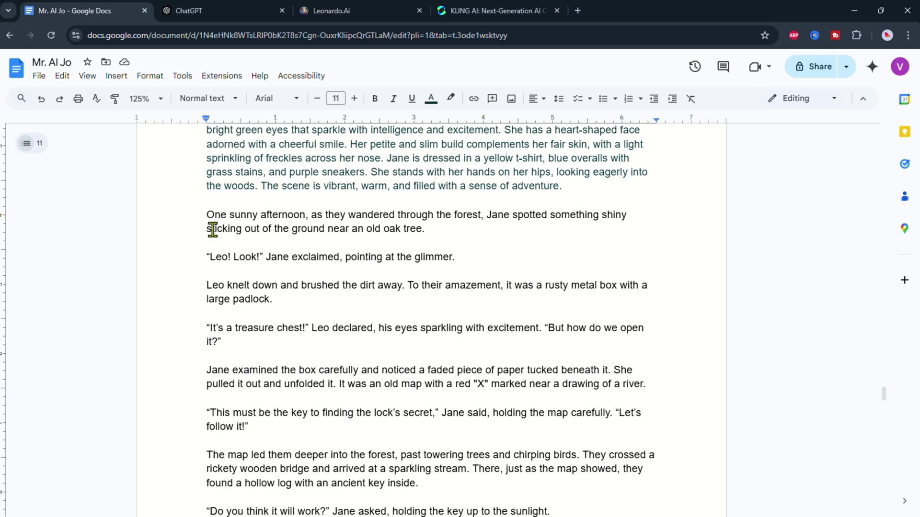
# Copy the next two story paragraphs from the document
pyautogui.moveTo(208, 217); pyautogui.dragTo(460, 258)
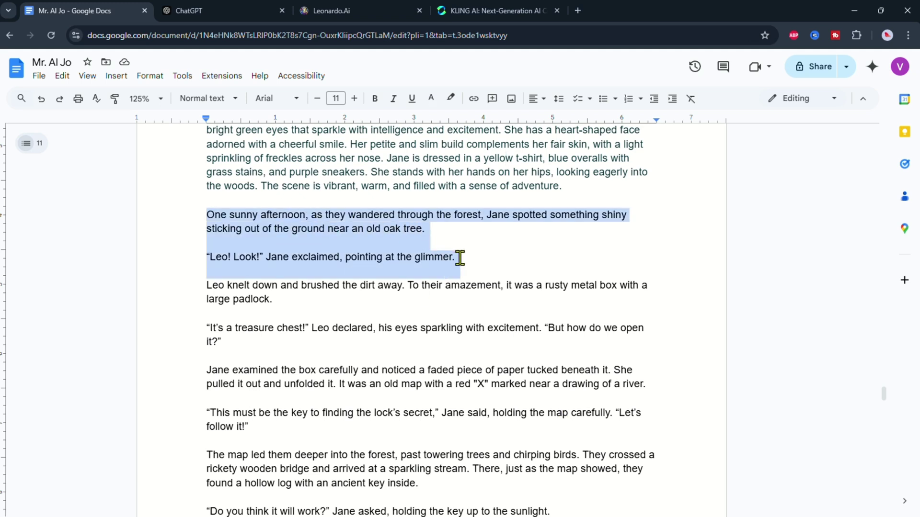
pyautogui.rightClick(385, 212)
pyautogui.click(403, 242)
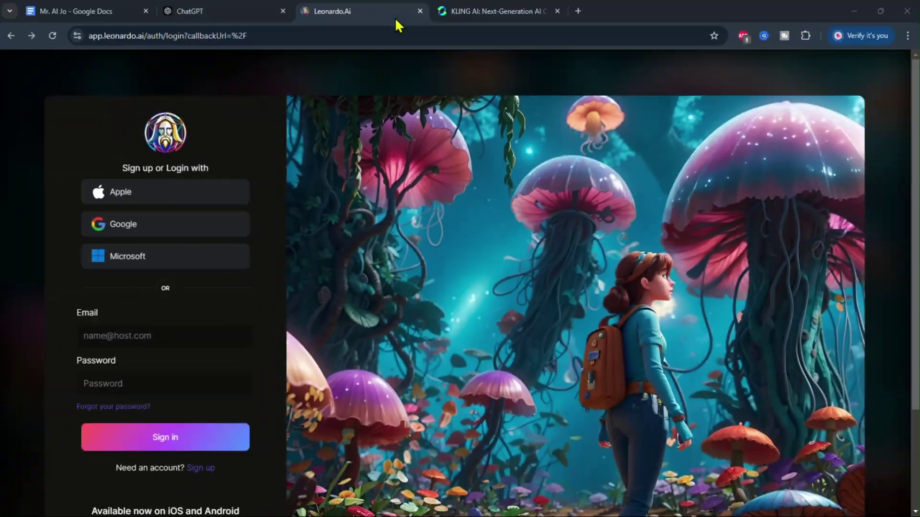
# Sign in to Leonardo.Ai with a Google account
pyautogui.click(194, 231)
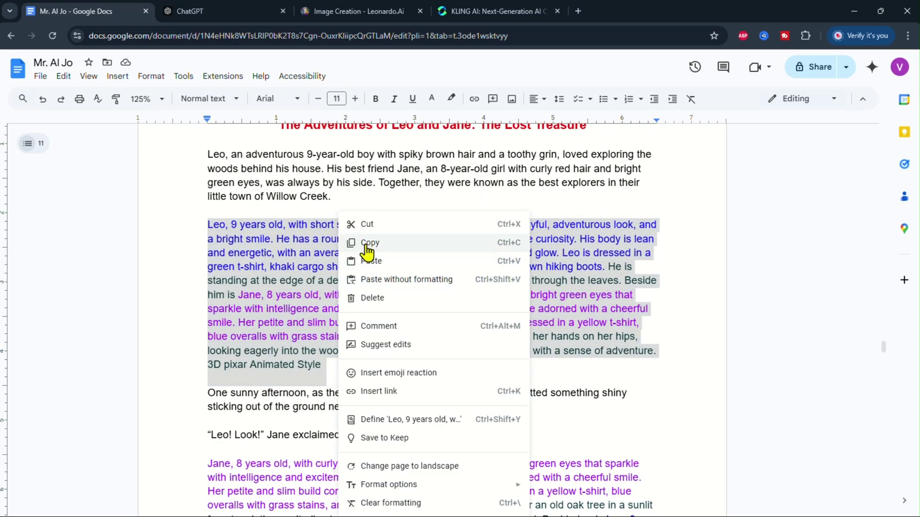
# Paste the revised Leo and Jane prompt into Leonardo.Ai's prompt box, removing the trailing blank line
pyautogui.click(367, 248)
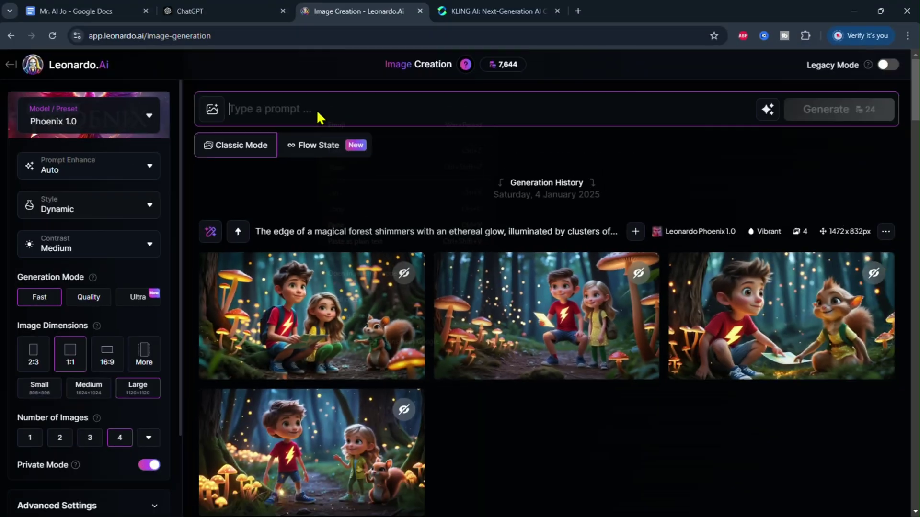
pyautogui.rightClick(316, 110)
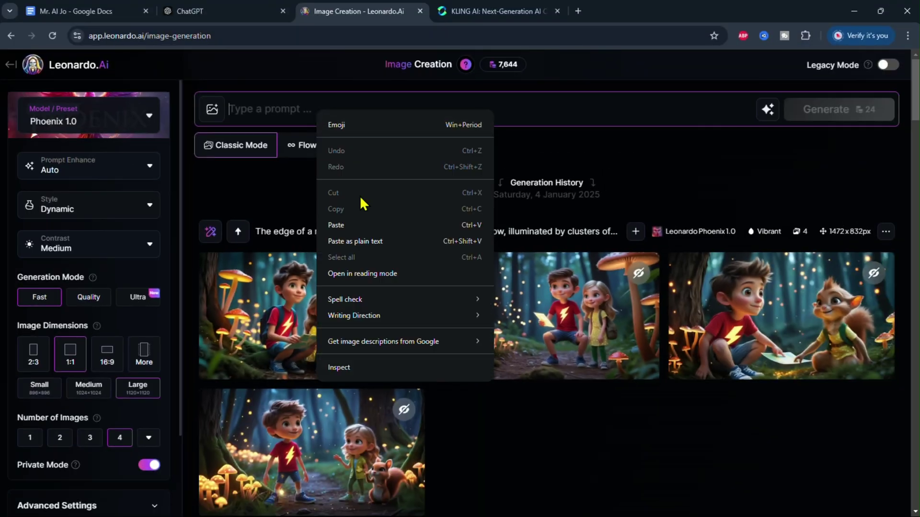
pyautogui.click(365, 222)
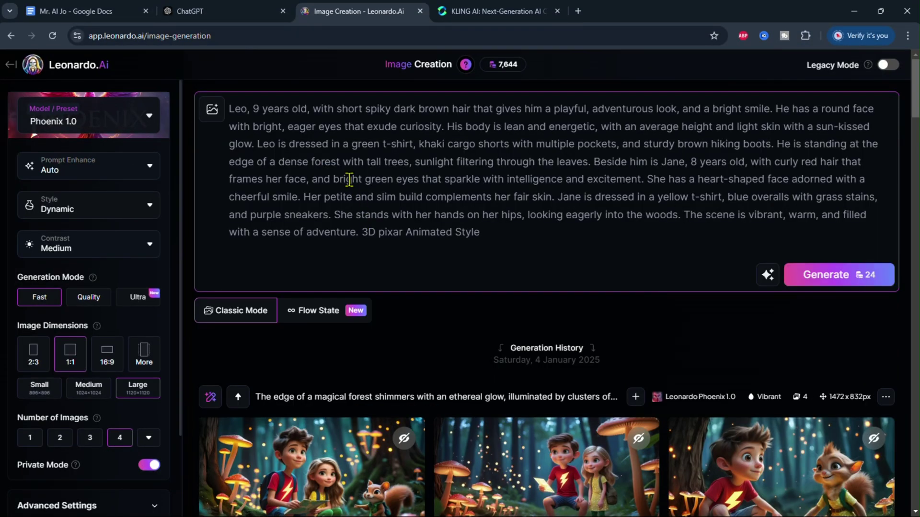
pyautogui.press('BackSpace')
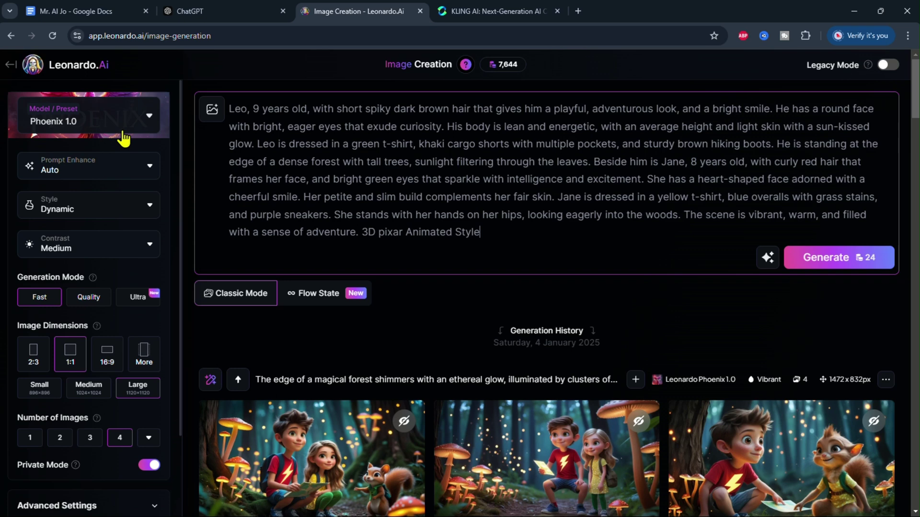
# Set Vibrant style and 16:9 dimensions, then generate the images
pyautogui.click(114, 127)
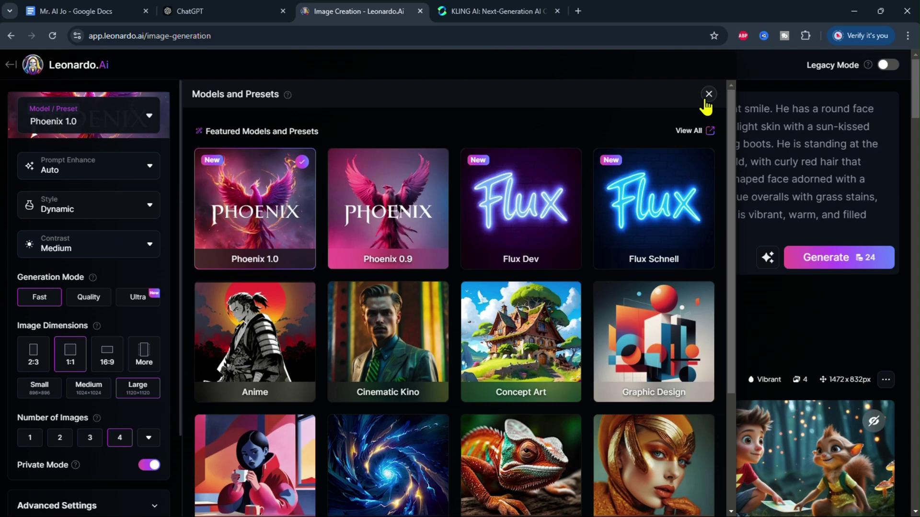
pyautogui.click(707, 94)
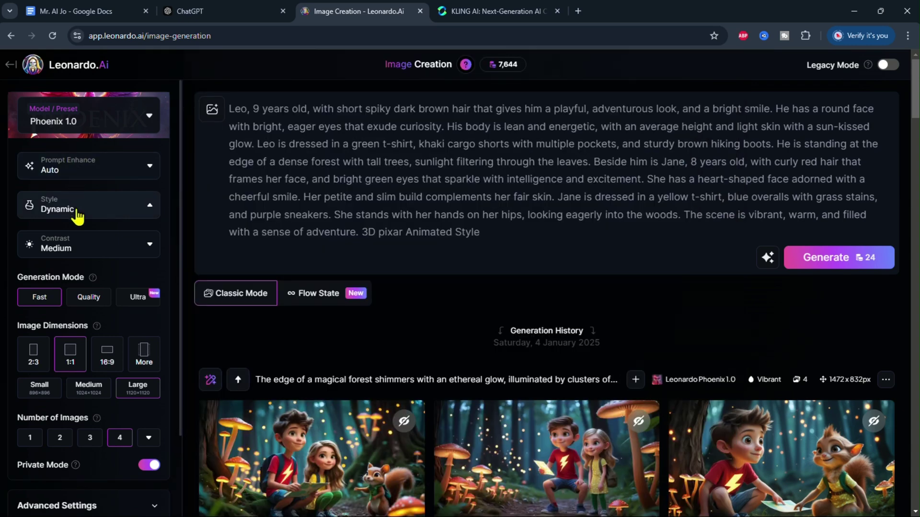
pyautogui.click(77, 215)
pyautogui.scroll(-5, 84, 323)
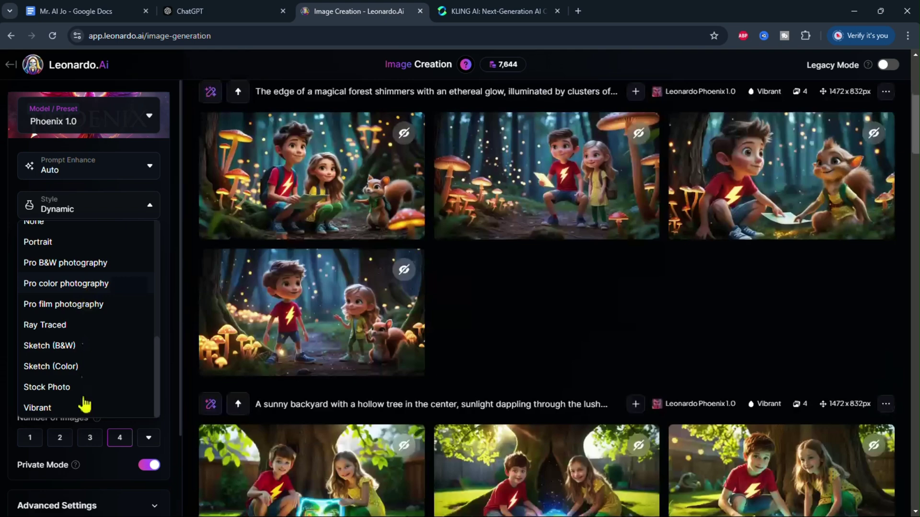
pyautogui.click(82, 406)
pyautogui.scroll(5, 103, 361)
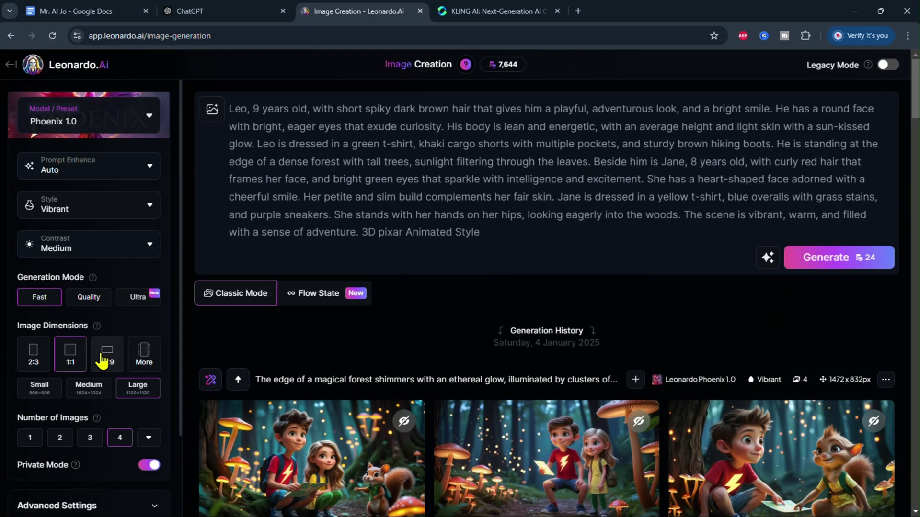
pyautogui.click(105, 361)
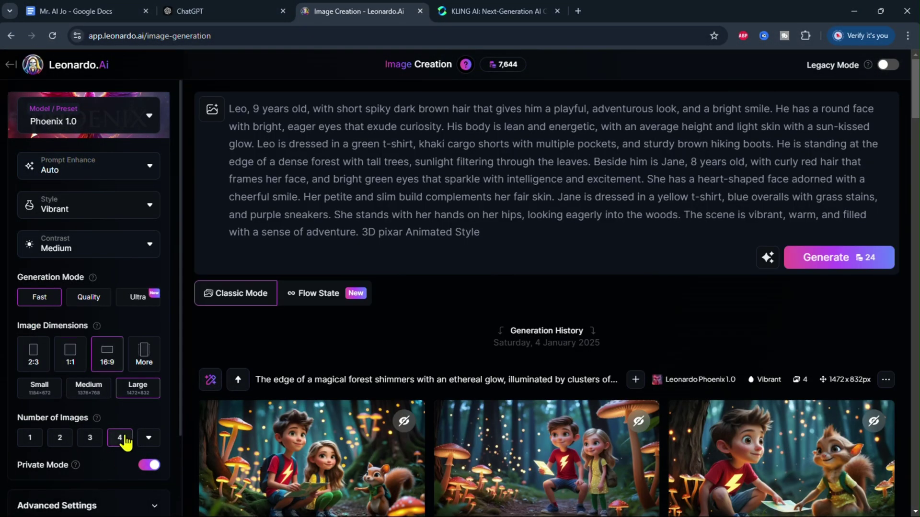
pyautogui.click(839, 265)
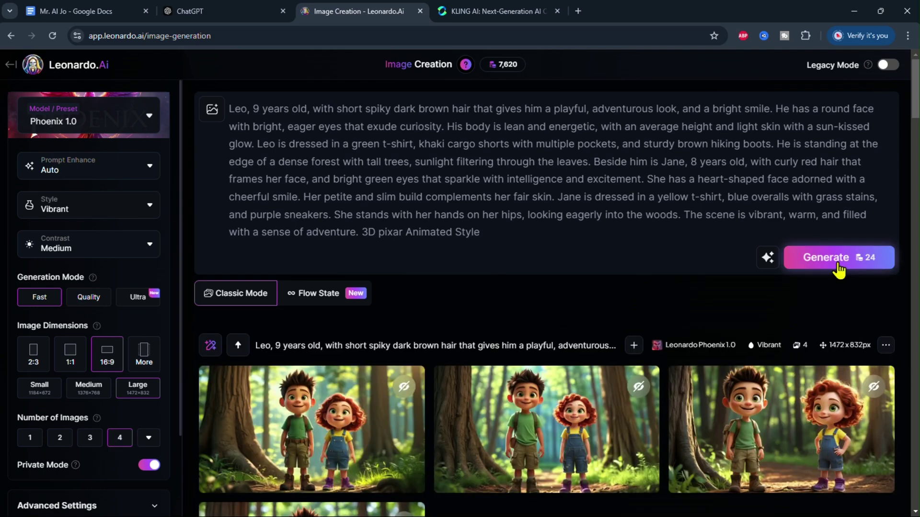
pyautogui.scroll(-3, 562, 359)
pyautogui.moveTo(311, 255)
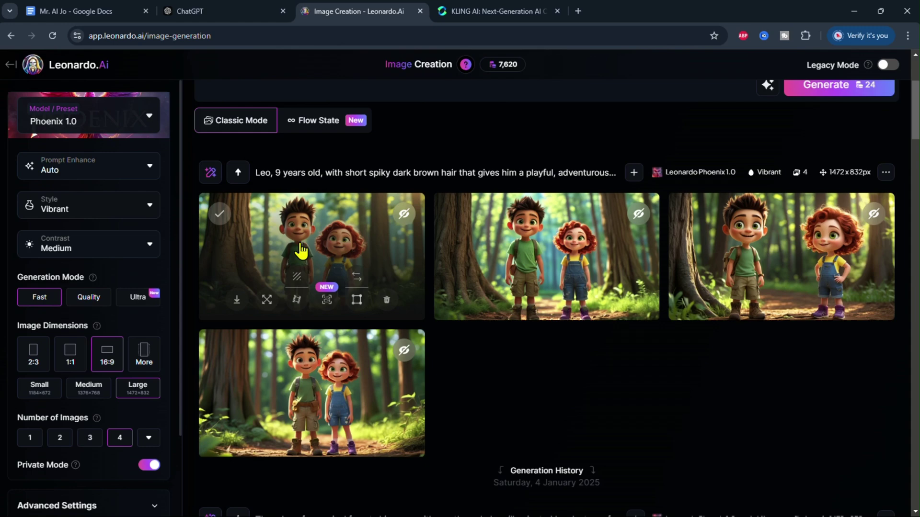
# Preview the generated forest-edge images full-size
pyautogui.click(299, 251)
pyautogui.click(816, 291)
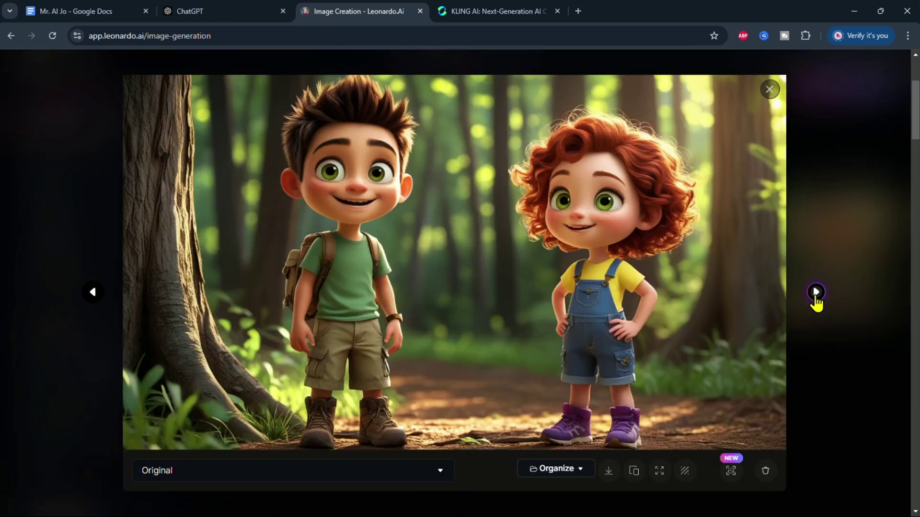
pyautogui.click(815, 293)
pyautogui.click(770, 89)
pyautogui.scroll(1, 807, 192)
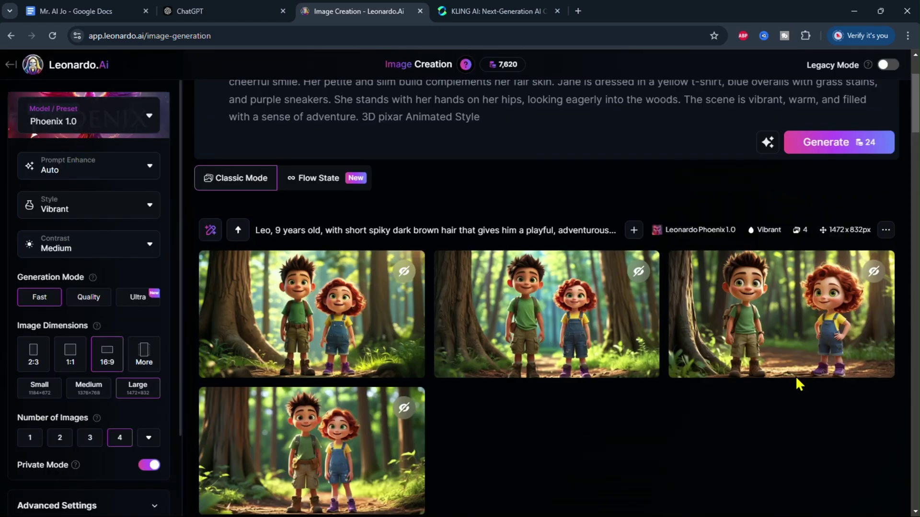
# Copy the generation's seed and paste it into the fixed-seed field under Advanced Settings
pyautogui.click(886, 231)
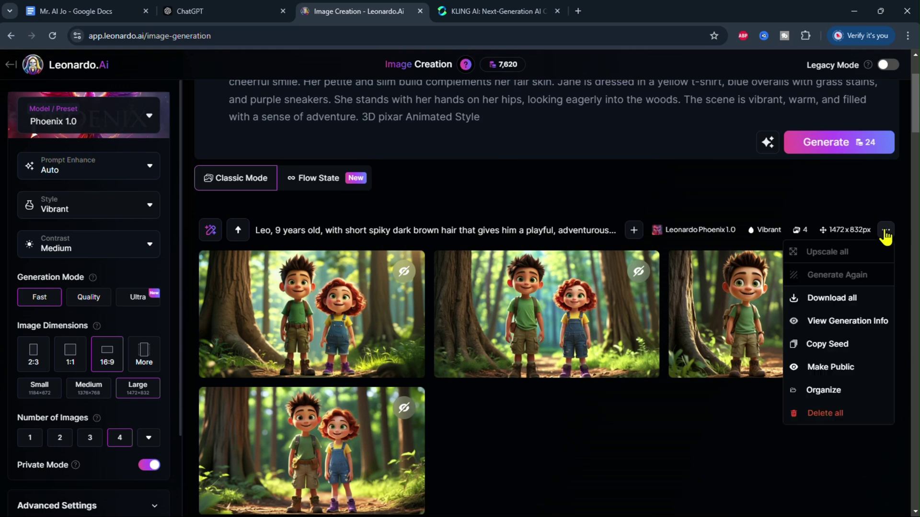
pyautogui.click(830, 345)
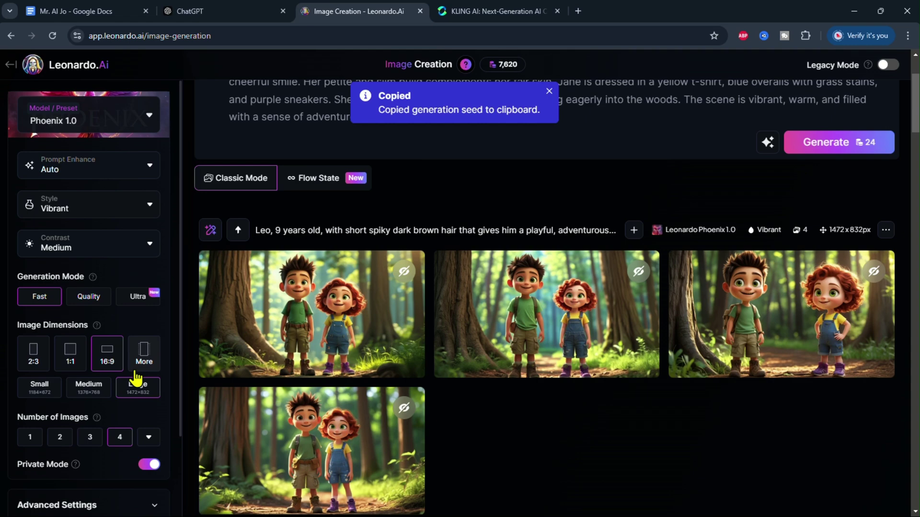
pyautogui.scroll(-2, 136, 381)
pyautogui.click(63, 409)
pyautogui.scroll(-3, 48, 409)
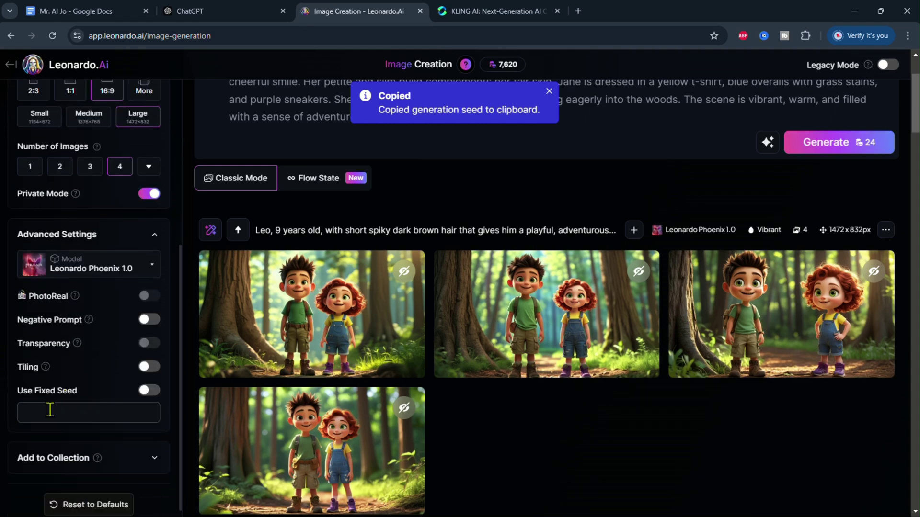
pyautogui.rightClick(51, 412)
pyautogui.click(85, 260)
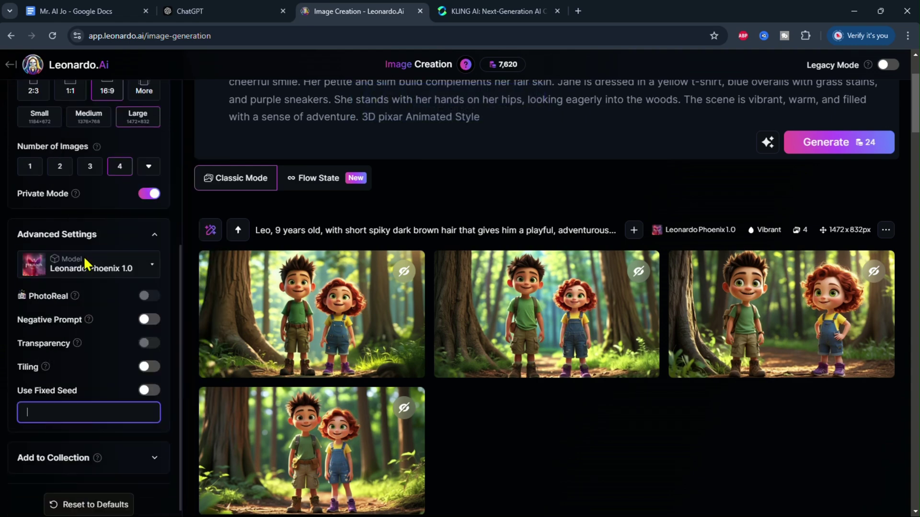
# Replace the prompt with the oak-tree scene paragraph and generate using seed 870703079
pyautogui.hotkey('ctrl', '1')
pyautogui.moveTo(190, 238); pyautogui.dragTo(552, 371)
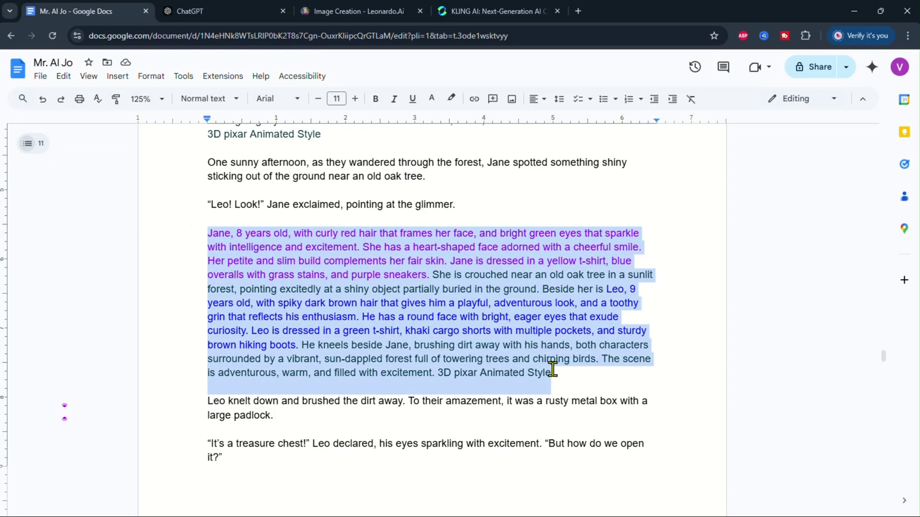
pyautogui.rightClick(524, 367)
pyautogui.click(539, 242)
pyautogui.hotkey('ctrl', '3')
pyautogui.hotkey('ctrl', 'a')
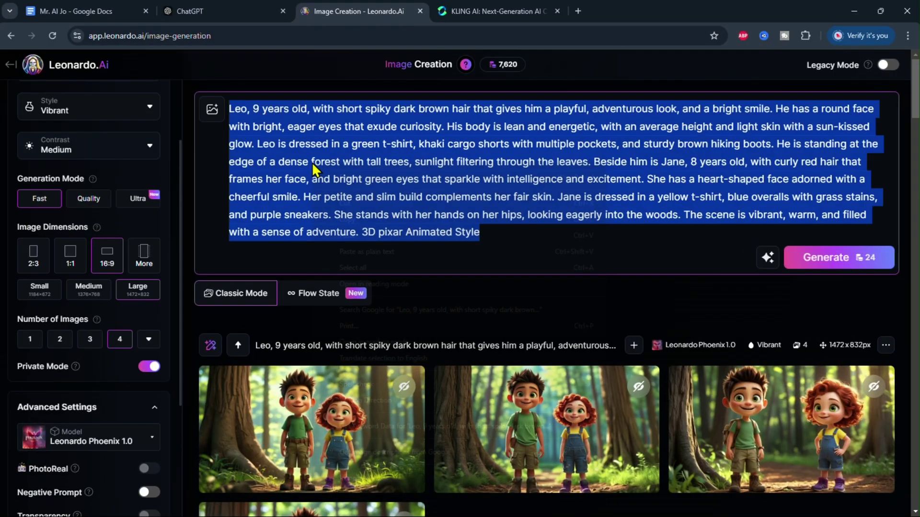
pyautogui.rightClick(311, 162)
pyautogui.click(352, 236)
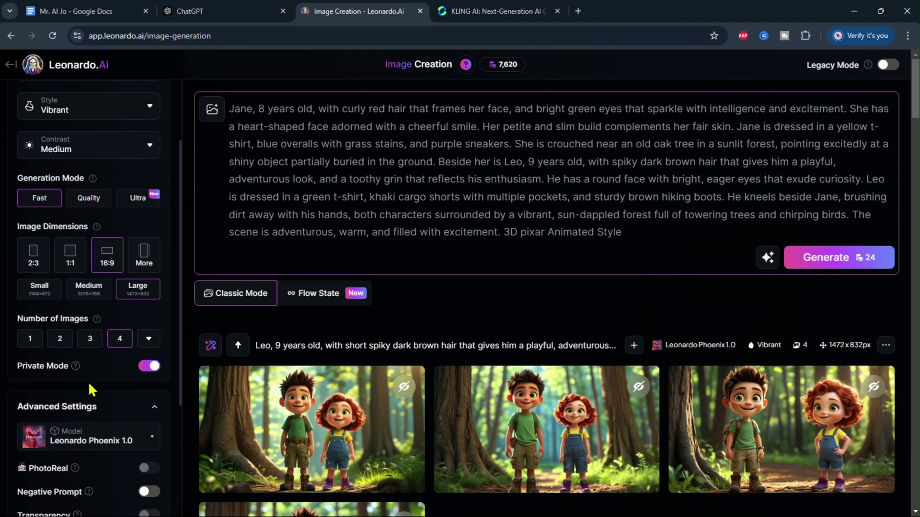
pyautogui.scroll(-3, 90, 389)
pyautogui.scroll(-3, 115, 462)
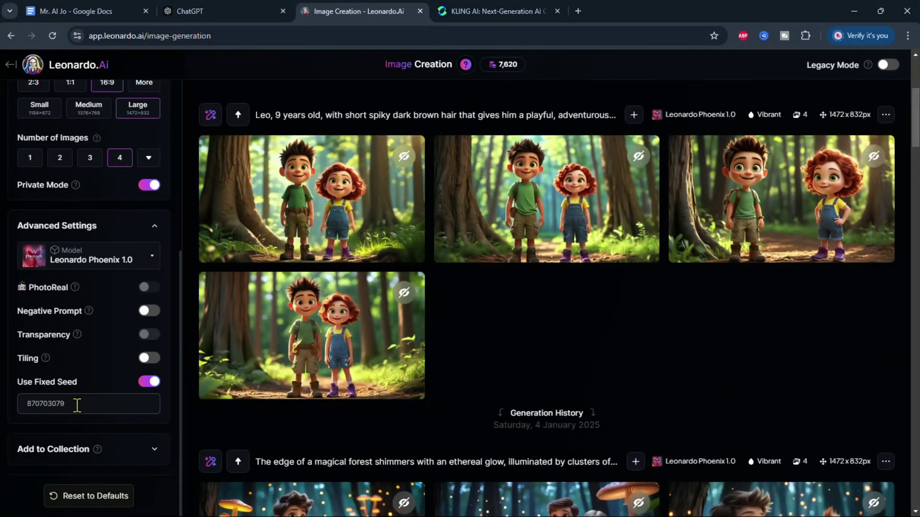
pyautogui.scroll(3, 287, 370)
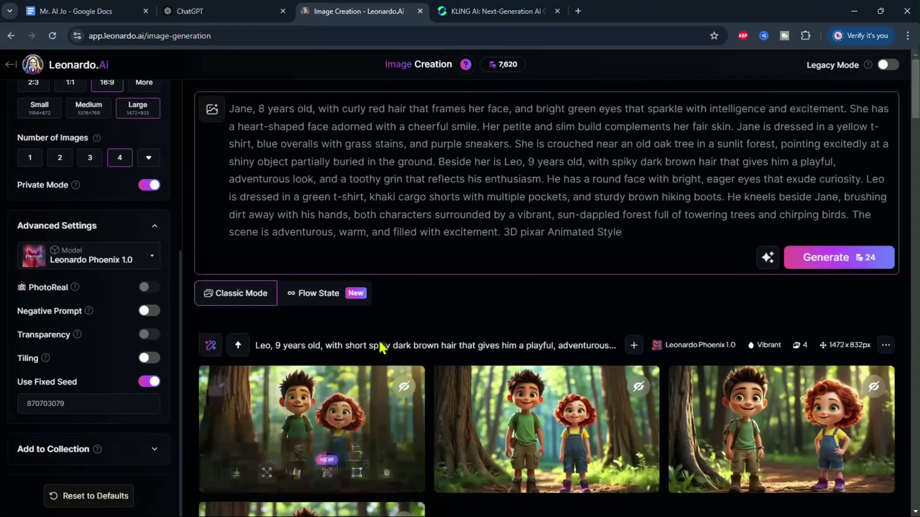
pyautogui.click(841, 260)
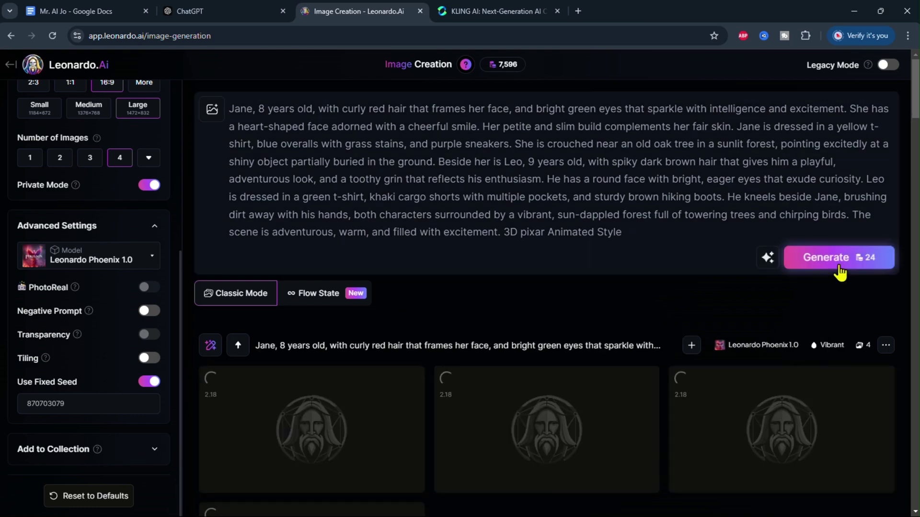
pyautogui.scroll(-2, 722, 427)
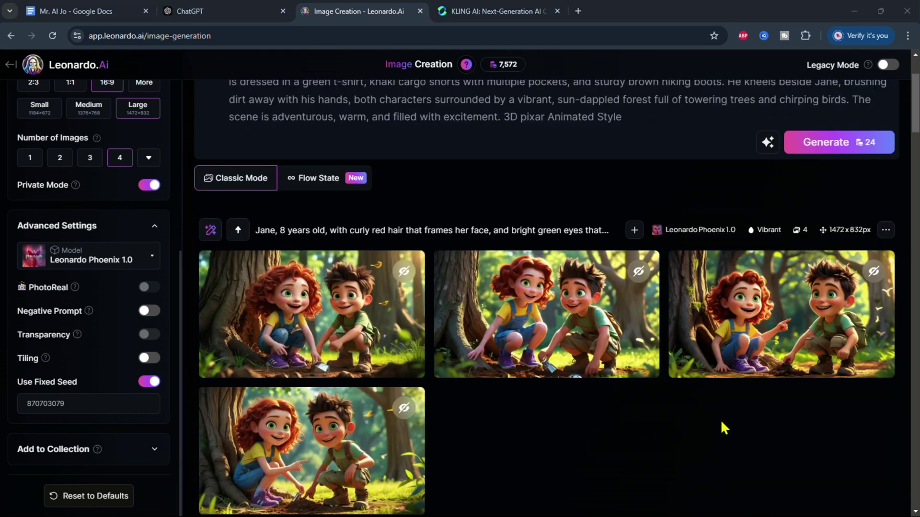
pyautogui.click(728, 283)
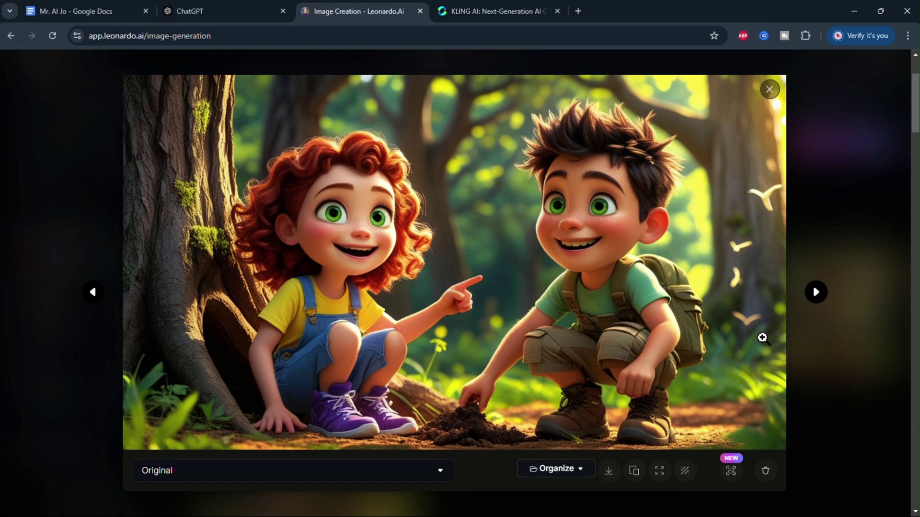
pyautogui.click(815, 293)
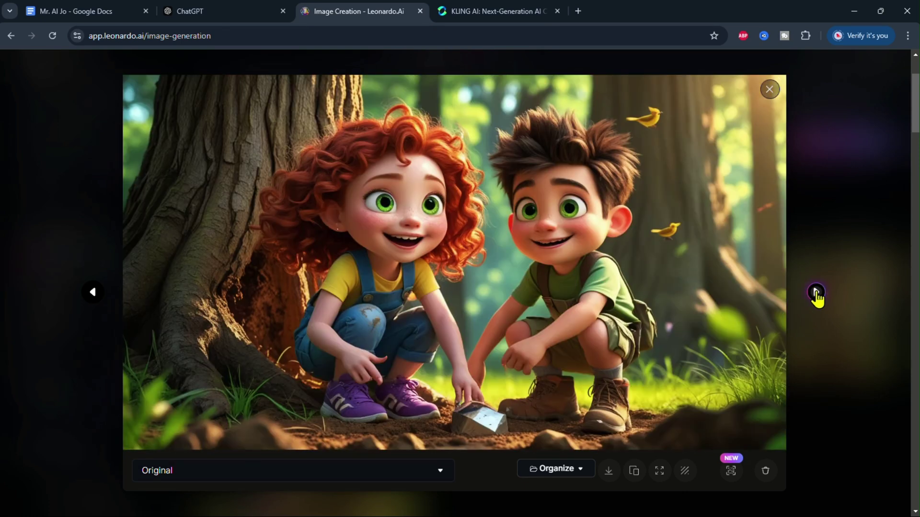
pyautogui.click(817, 295)
pyautogui.click(817, 295)
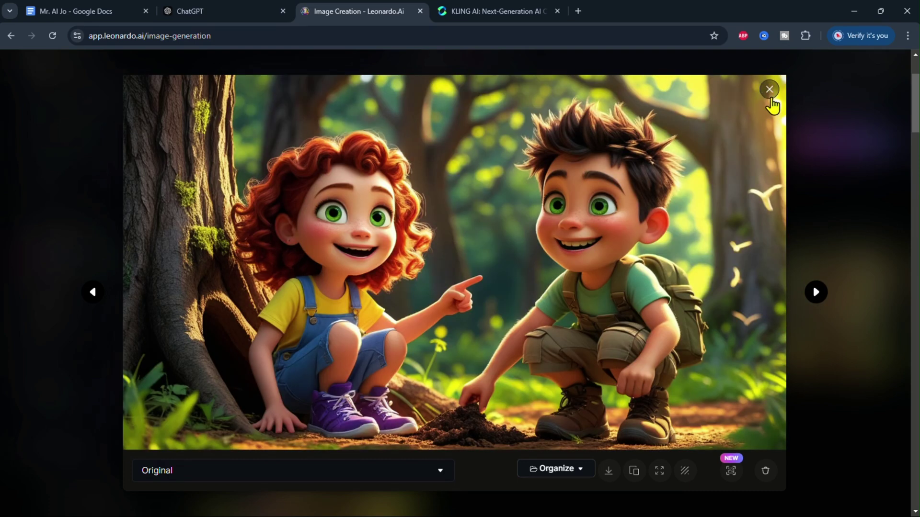
pyautogui.click(769, 90)
pyautogui.scroll(3, 389, 206)
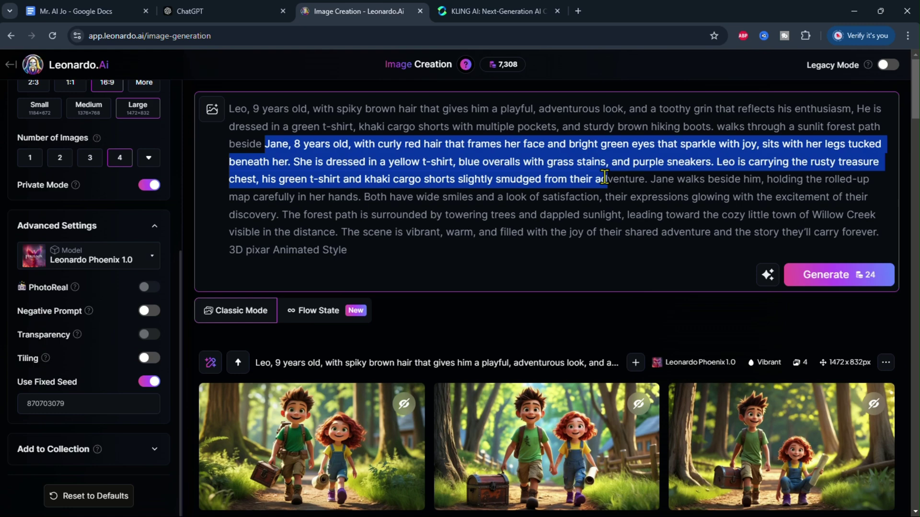
pyautogui.moveTo(266, 143)
pyautogui.mouseDown()
pyautogui.moveTo(373, 197)
pyautogui.moveTo(713, 162)
pyautogui.mouseUp()
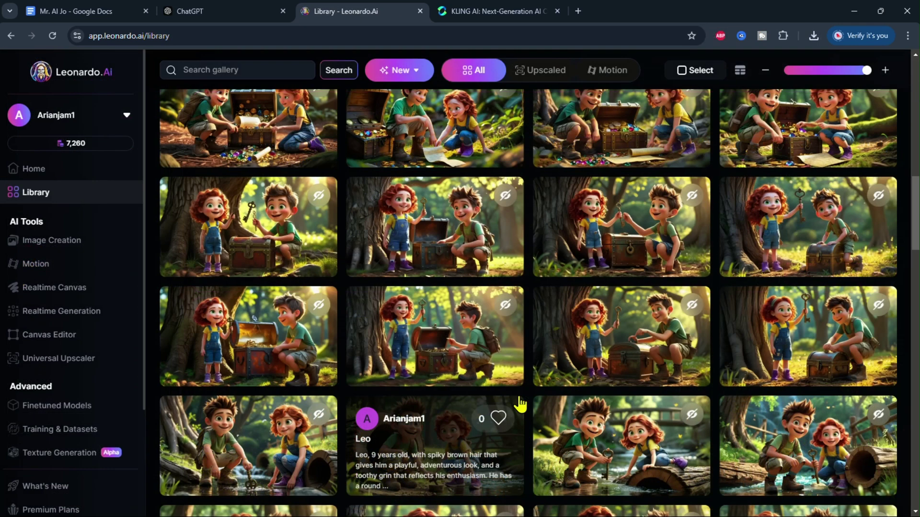
pyautogui.moveTo(808, 228)
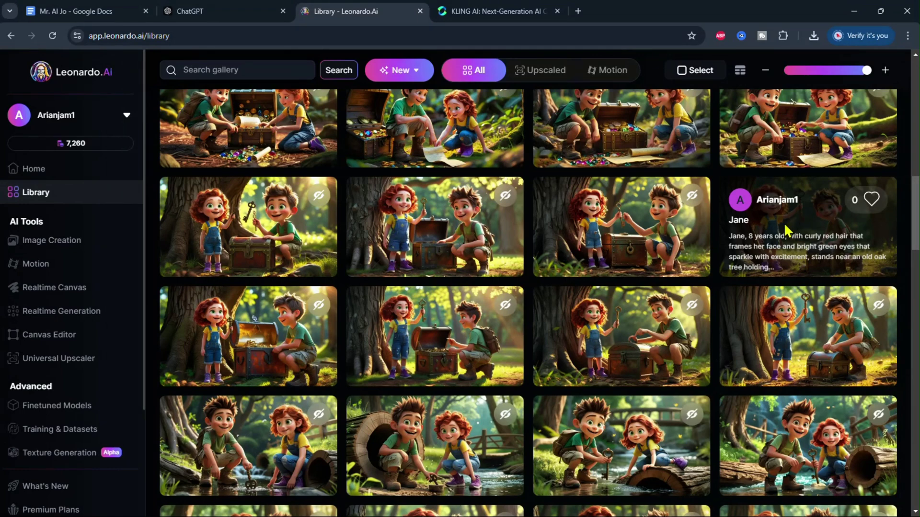
# Open a Jane scene image in the library to check its prompt and seed, then close it
pyautogui.click(784, 222)
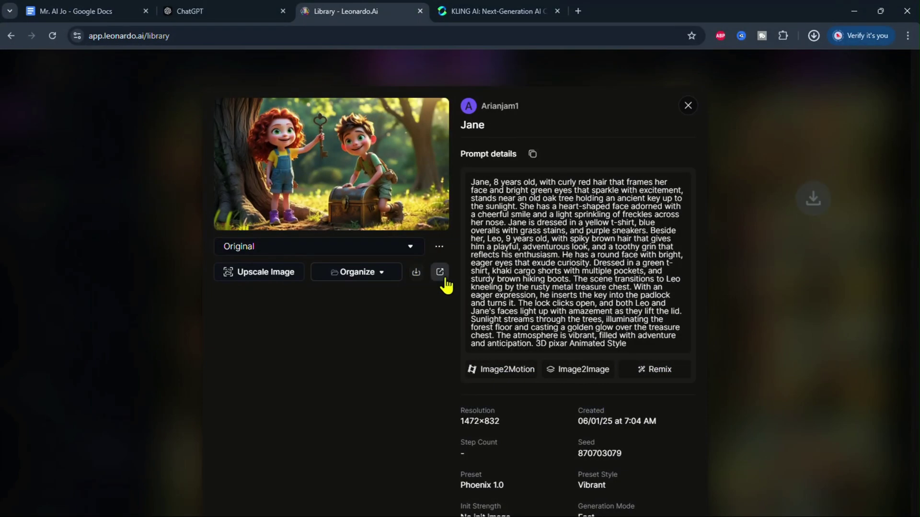
pyautogui.click(687, 108)
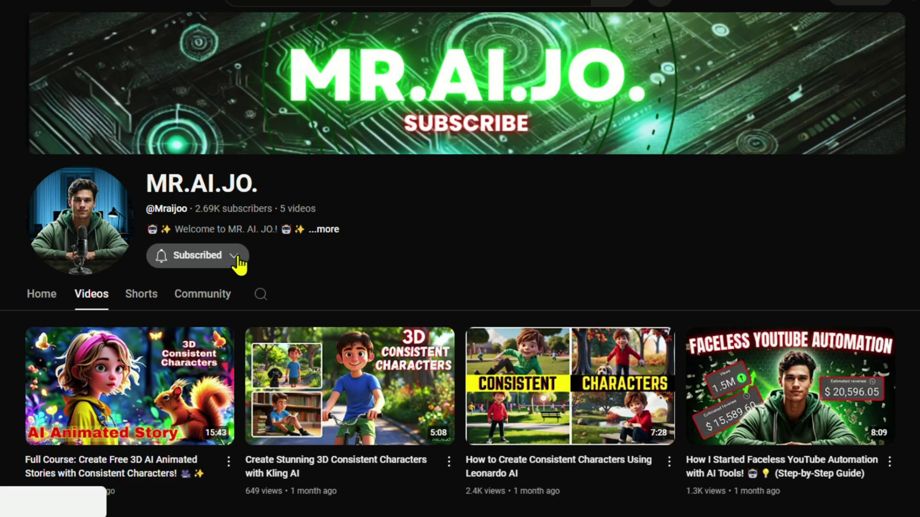
# Set the subscribed channel's notification preference to All
pyautogui.click(237, 259)
pyautogui.click(243, 283)
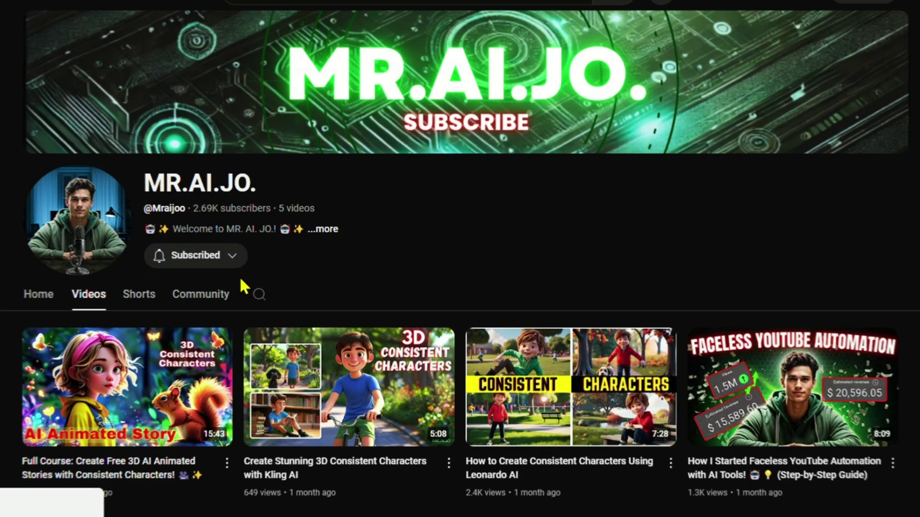